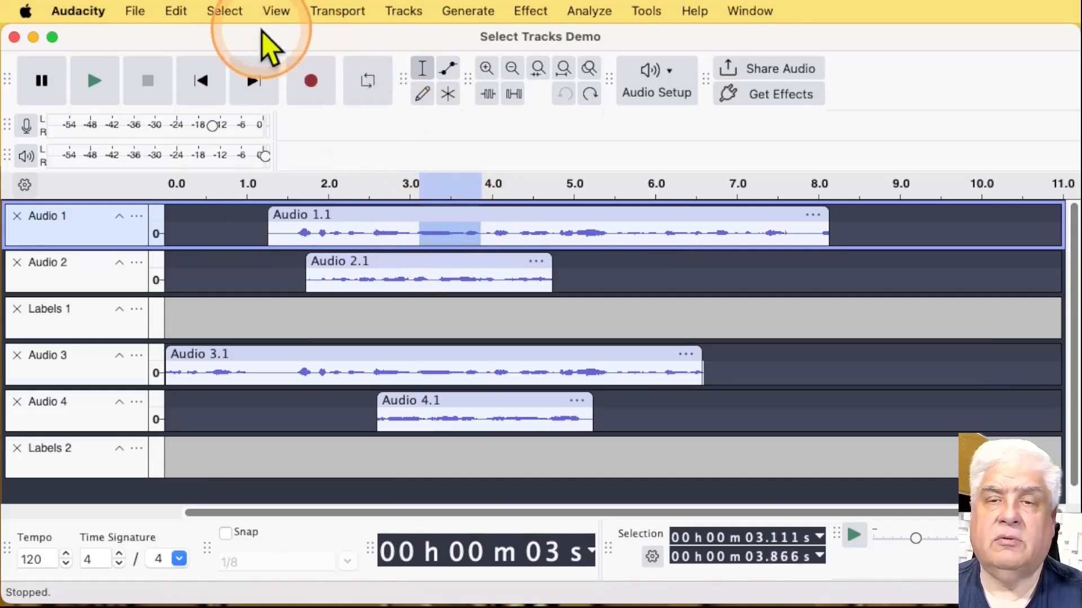
# Extend the existing Audio 1 time selection across all tracks
pyautogui.click(223, 12)
pyautogui.moveTo(243, 86)
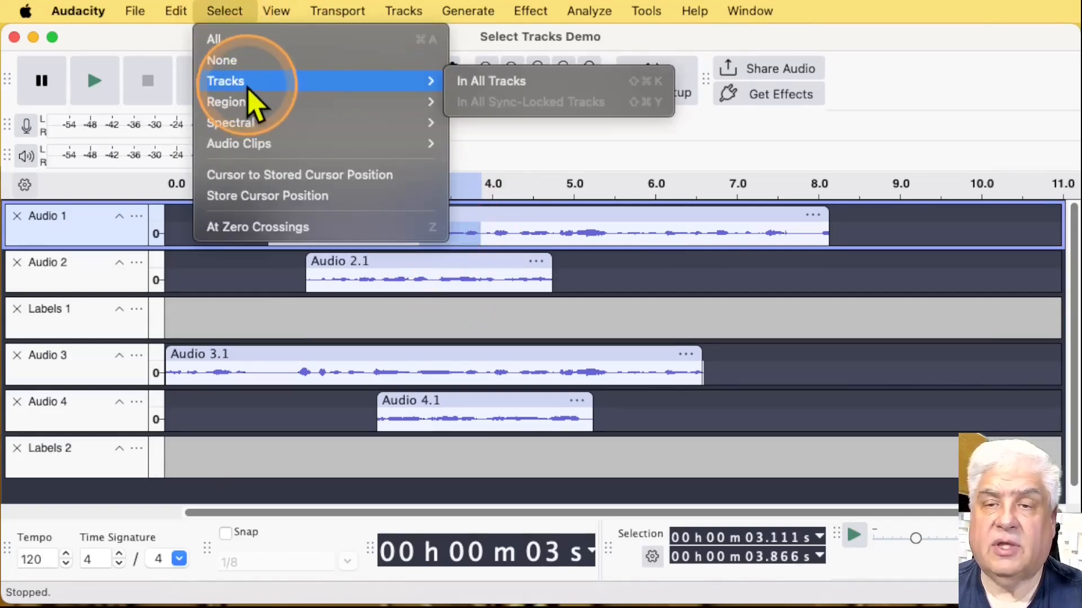
pyautogui.click(459, 84)
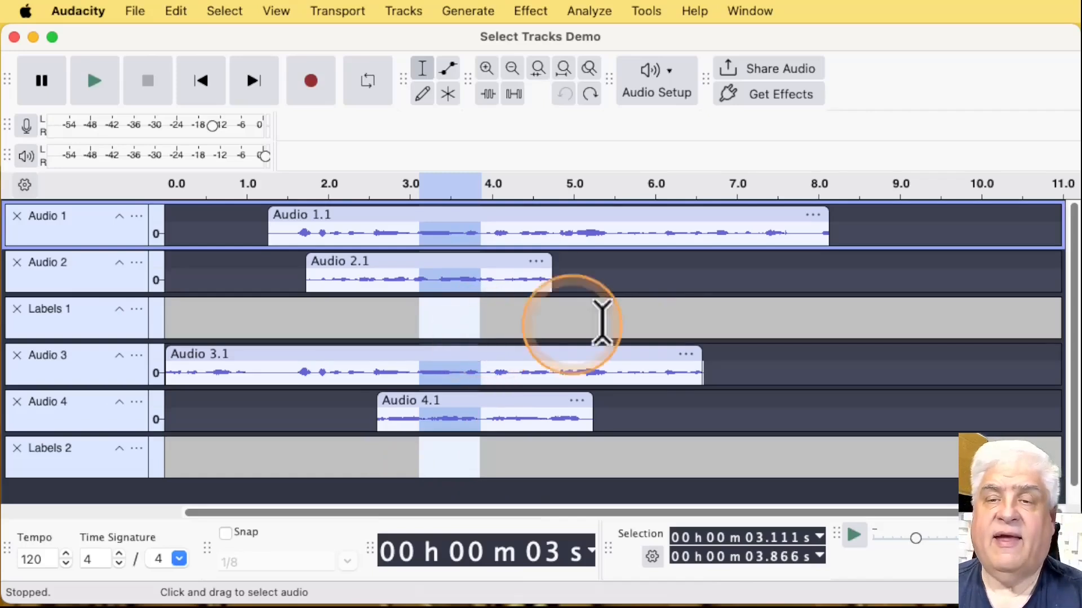
# Paste the copied multi-track audio at about 9.45 s, starting from Audio 1, and undo the paste
pyautogui.click(937, 226)
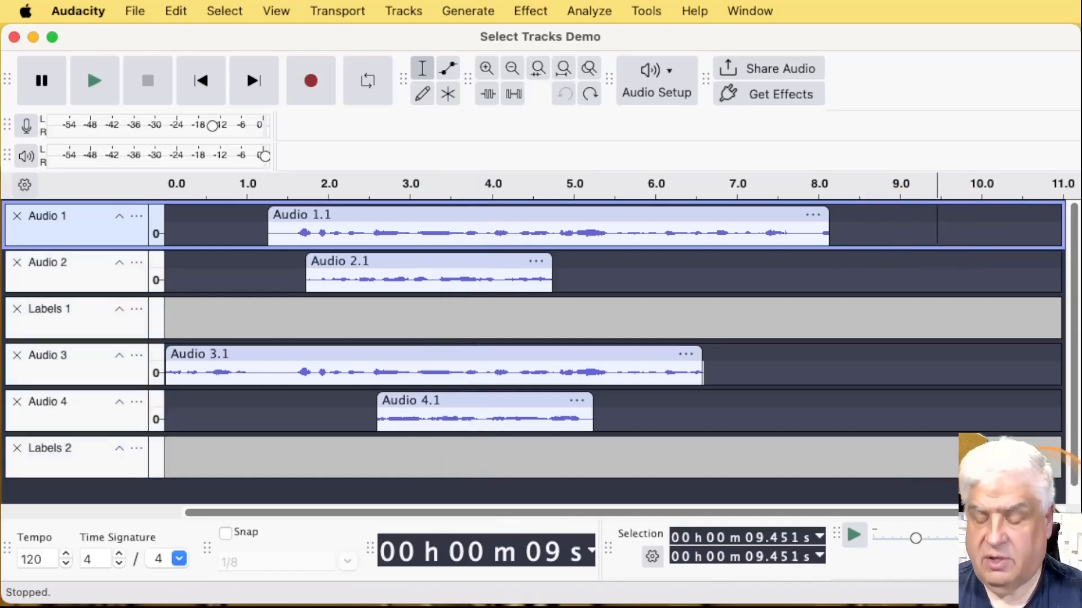
pyautogui.press('super+v')
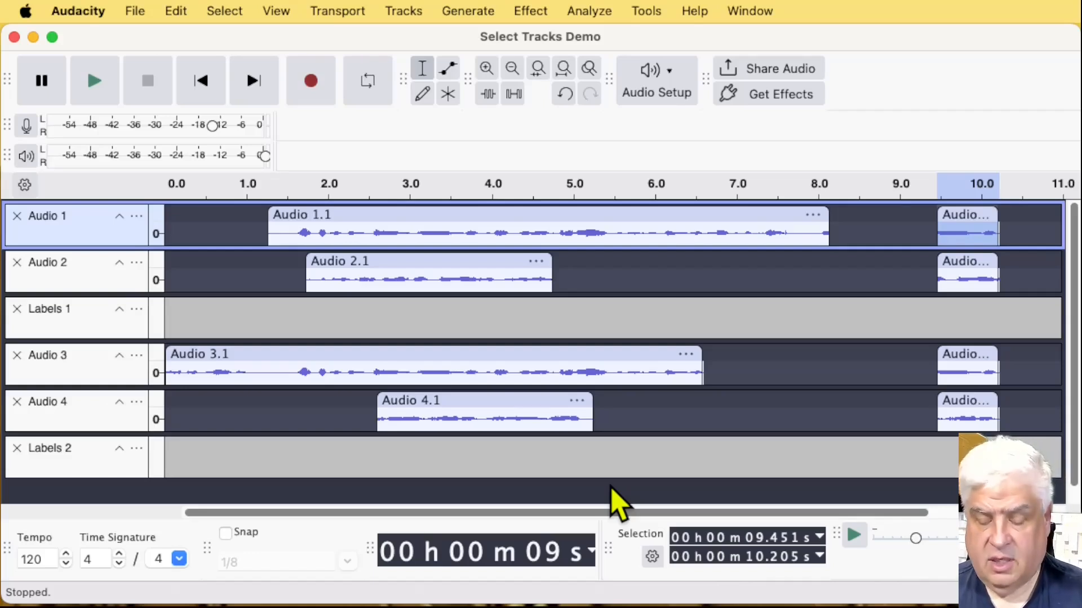
pyautogui.press('super+z')
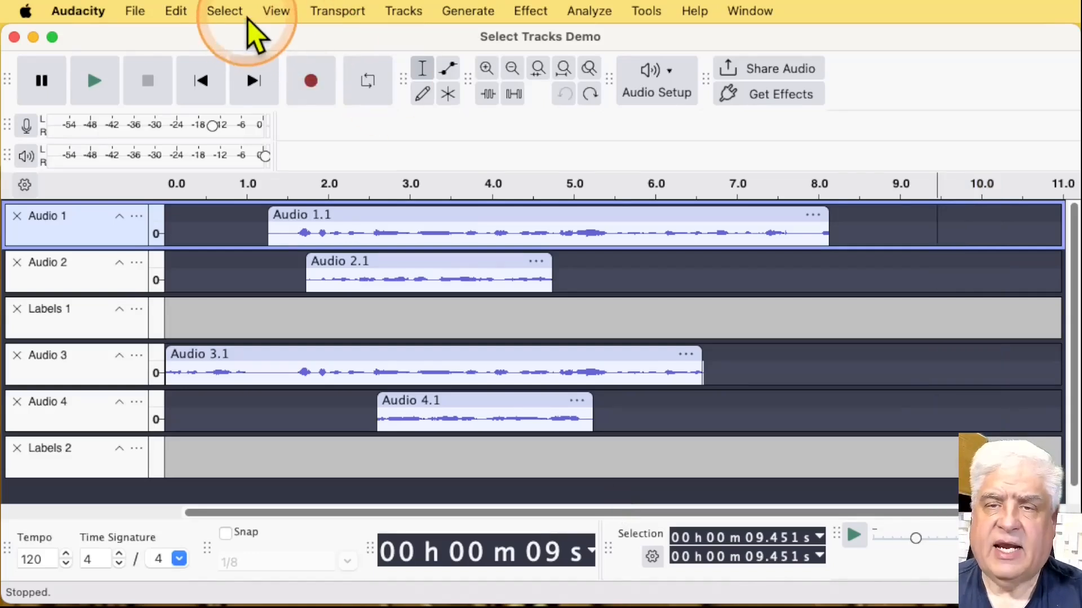
pyautogui.click(228, 11)
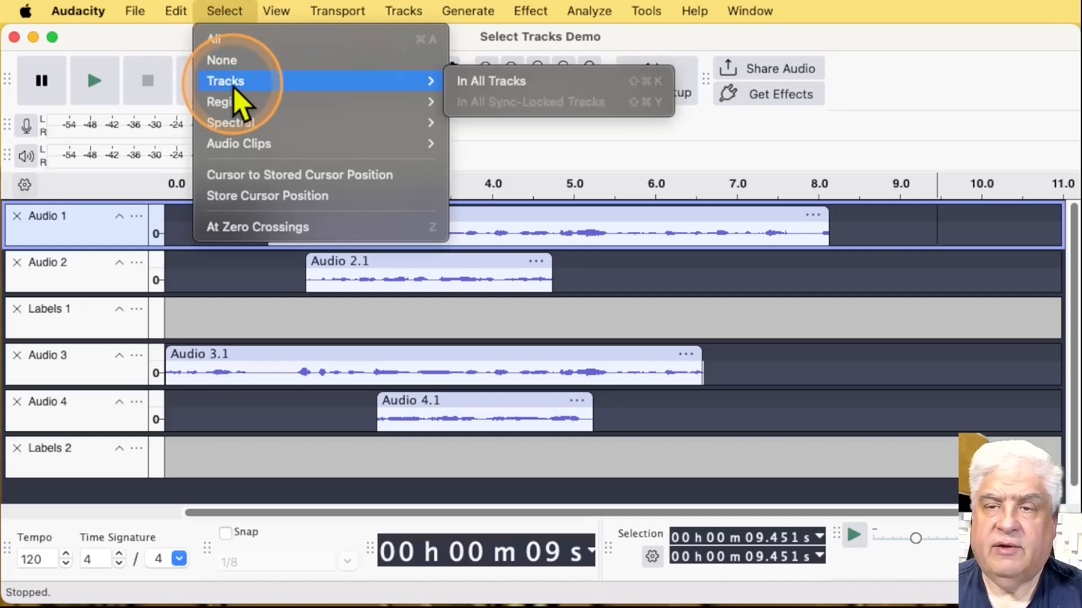
pyautogui.moveTo(434, 82)
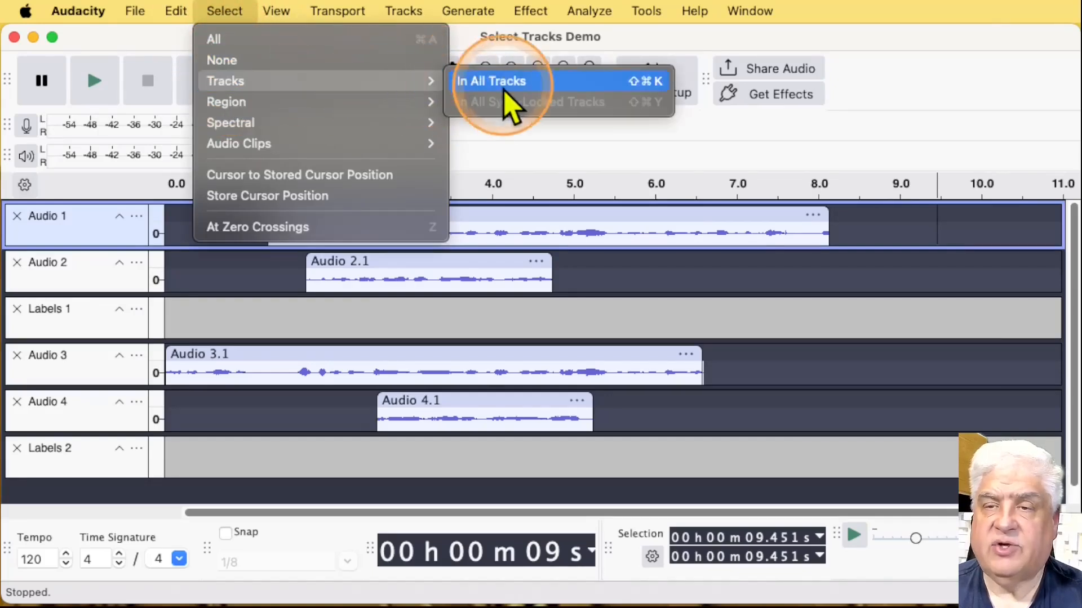
pyautogui.click(930, 109)
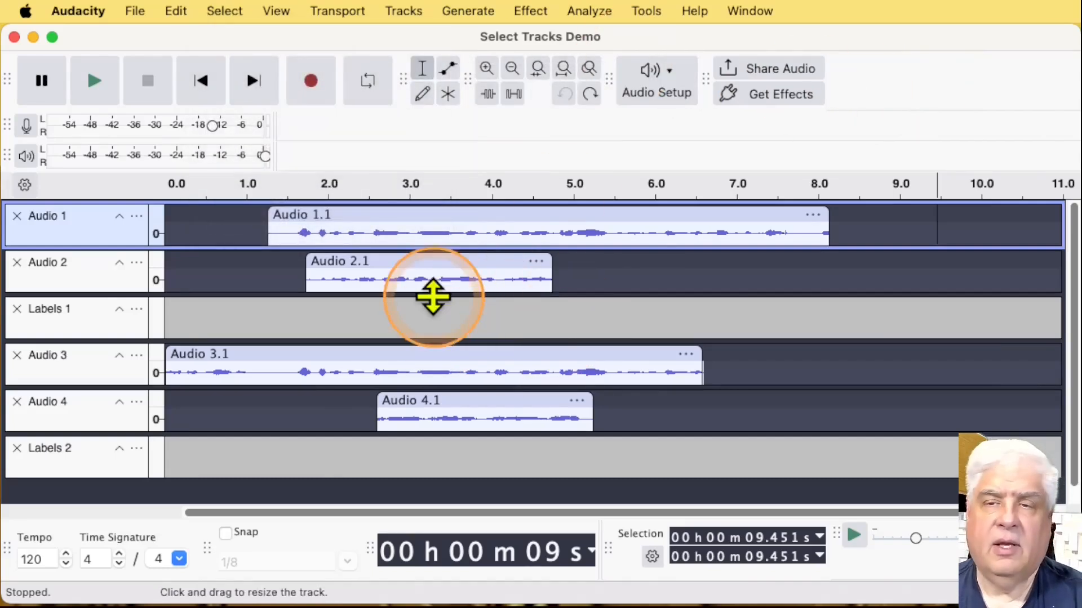
pyautogui.click(421, 12)
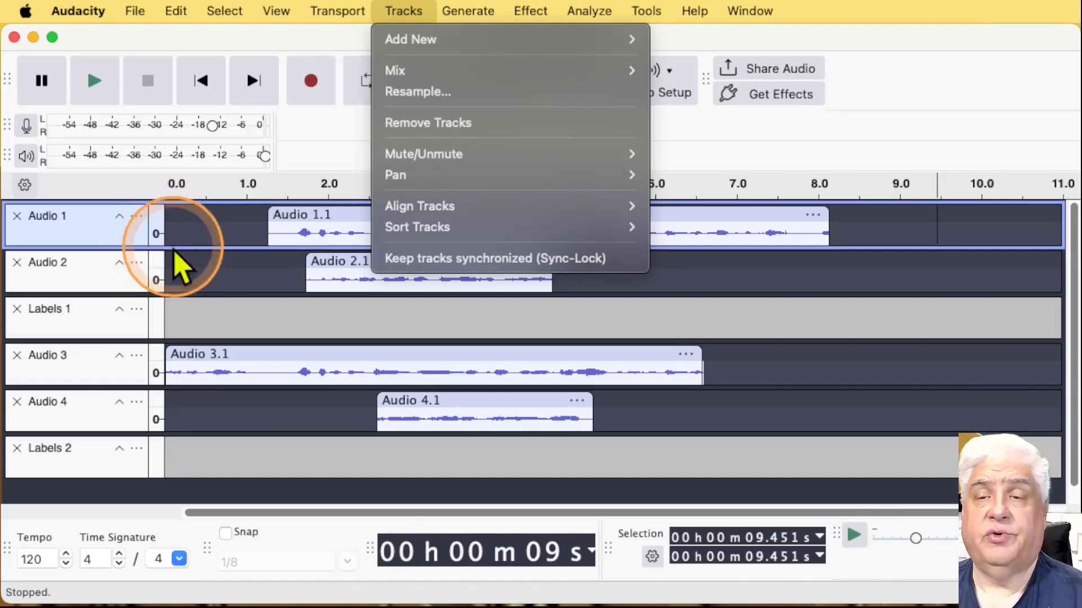
# Select the whole Audio 1.1 clip and turn on Sync-Lock to keep the tracks synchronized
pyautogui.doubleClick(334, 221)
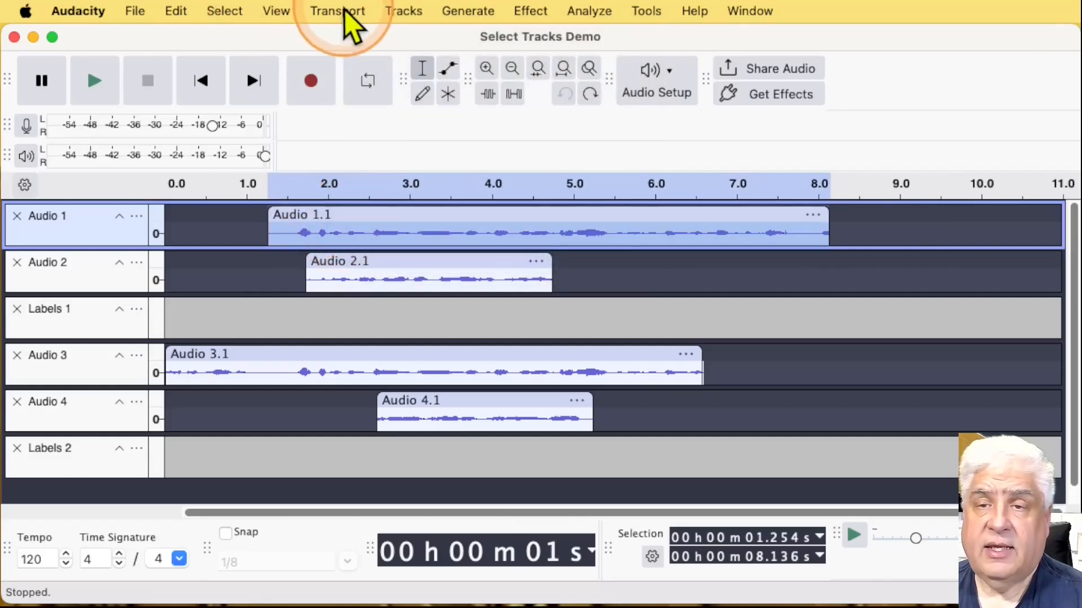
pyautogui.click(397, 11)
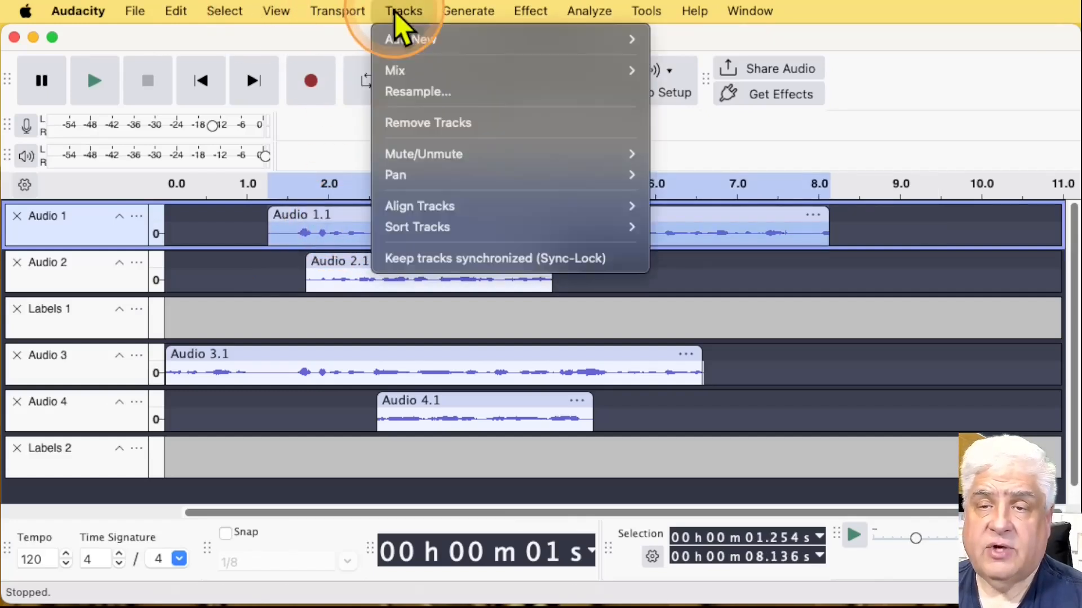
pyautogui.click(445, 259)
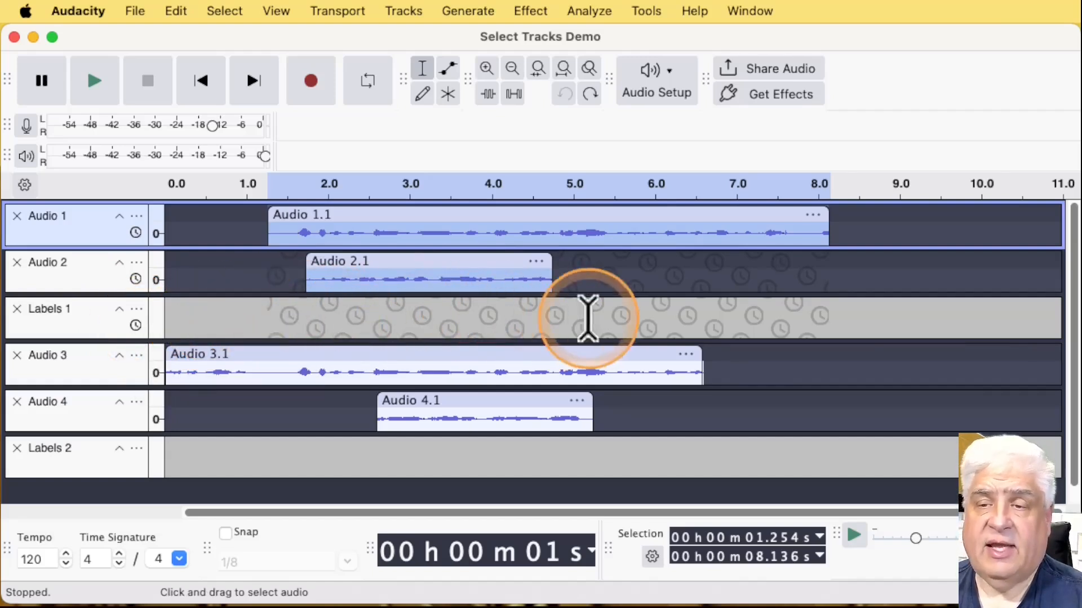
# Clear the clip selection, select about 3.45 to 4.12 s in Audio 1, and paste the copied audio at about 9.07 s
pyautogui.click(507, 321)
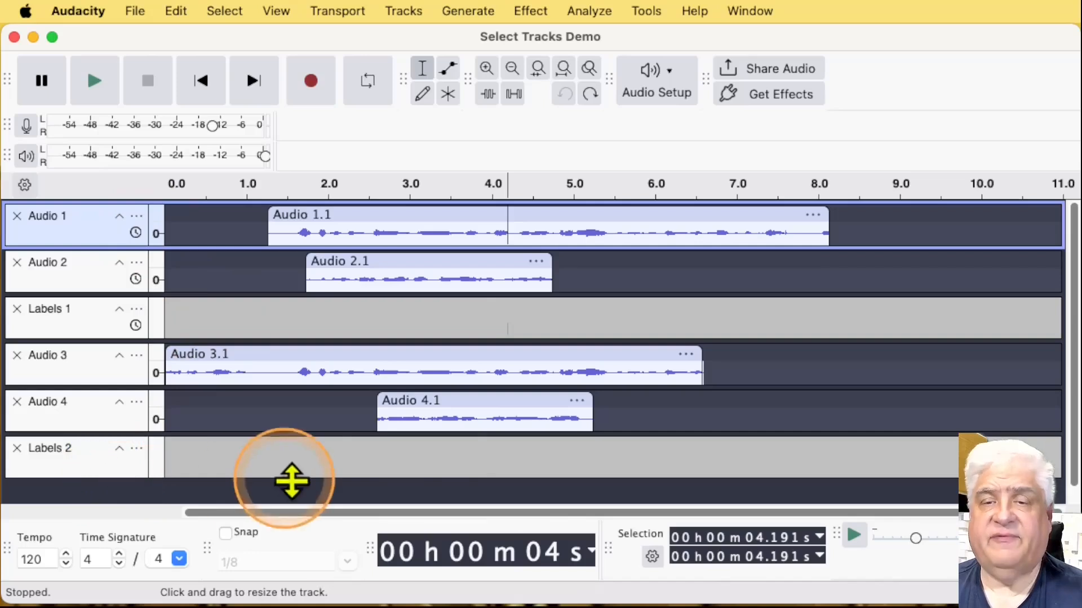
pyautogui.moveTo(447, 228); pyautogui.dragTo(497, 228)
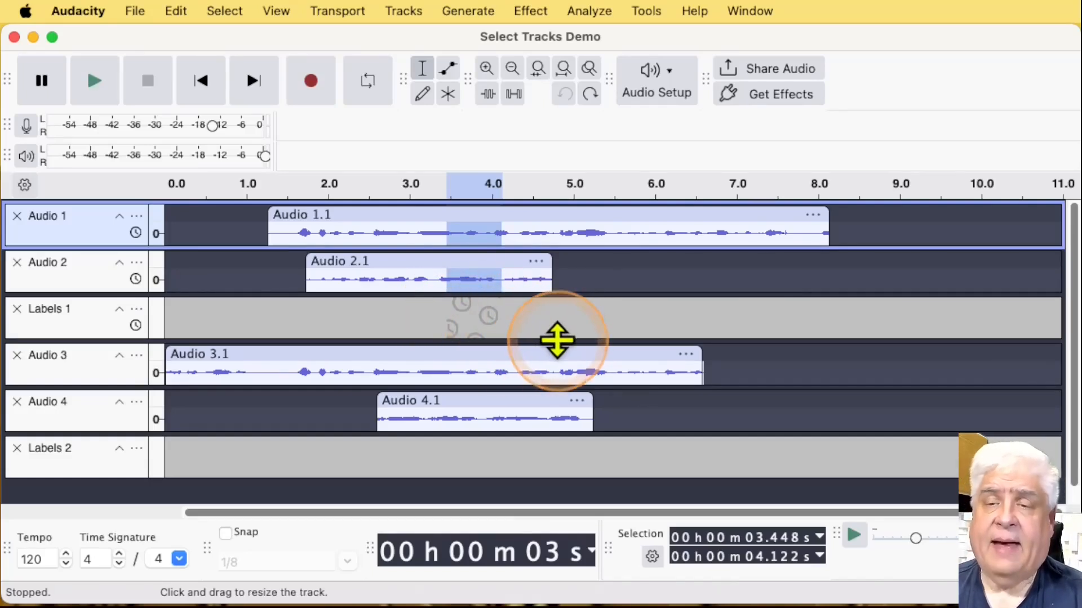
pyautogui.click(900, 220)
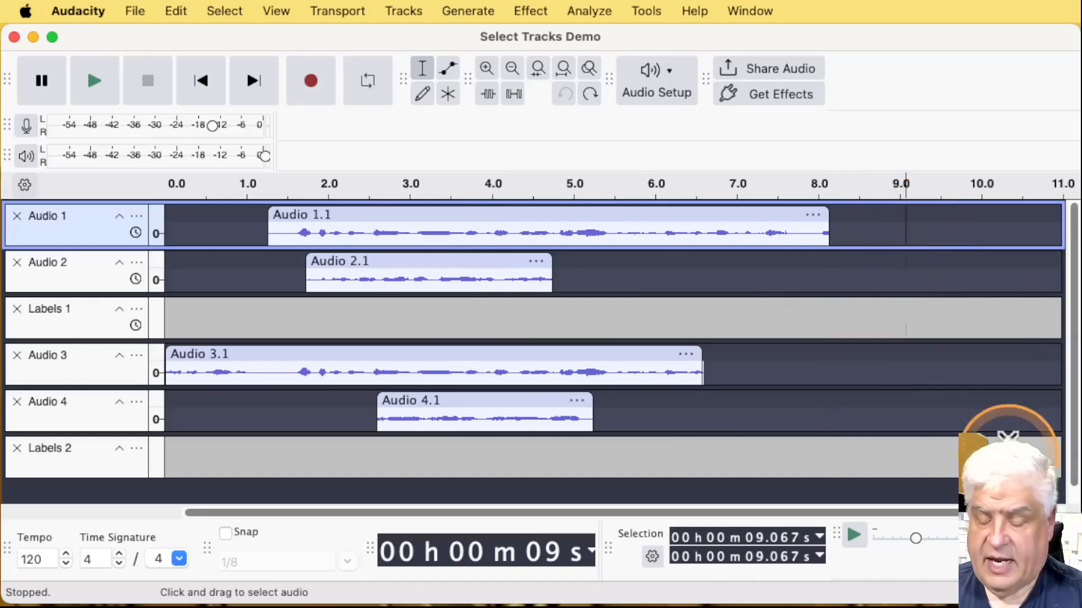
pyautogui.press('super+v')
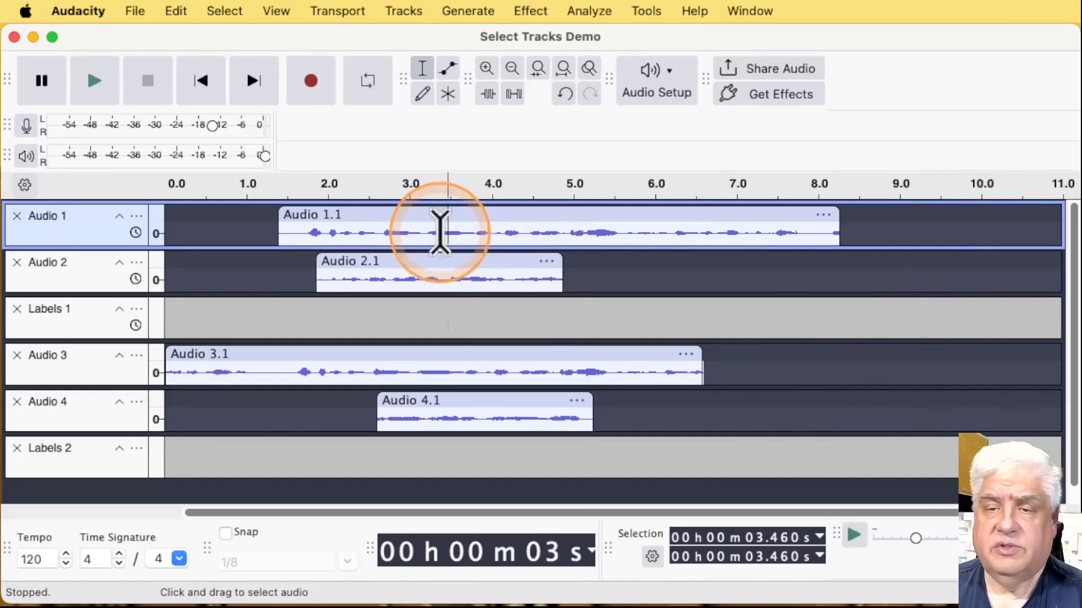
# Select about 3.37 to 4.10 s in Audio 1 and extend the selection to all sync-locked tracks
pyautogui.moveTo(440, 230); pyautogui.dragTo(500, 249)
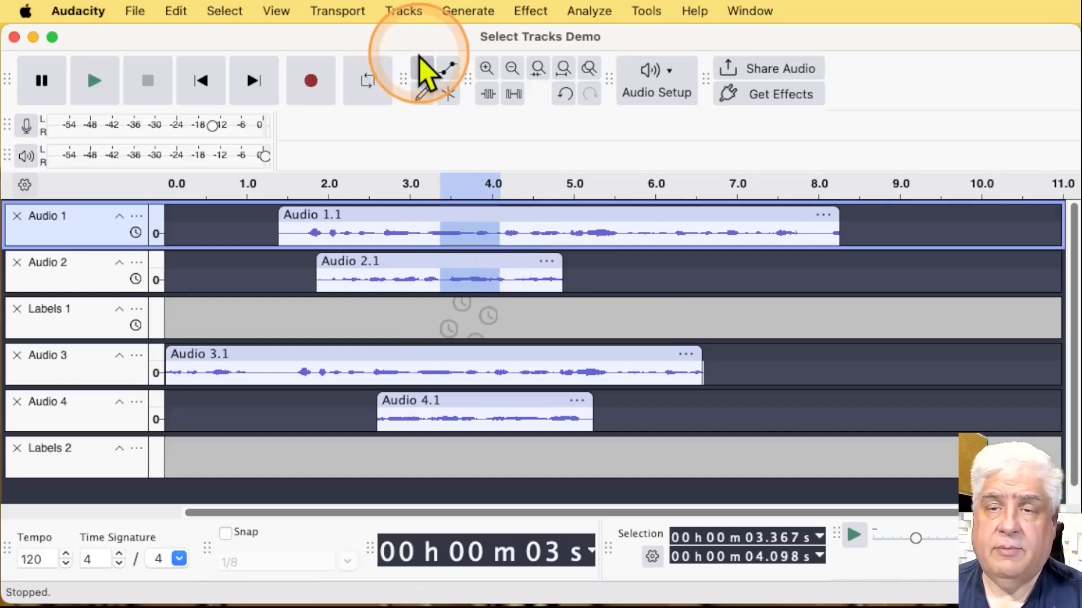
pyautogui.click(225, 11)
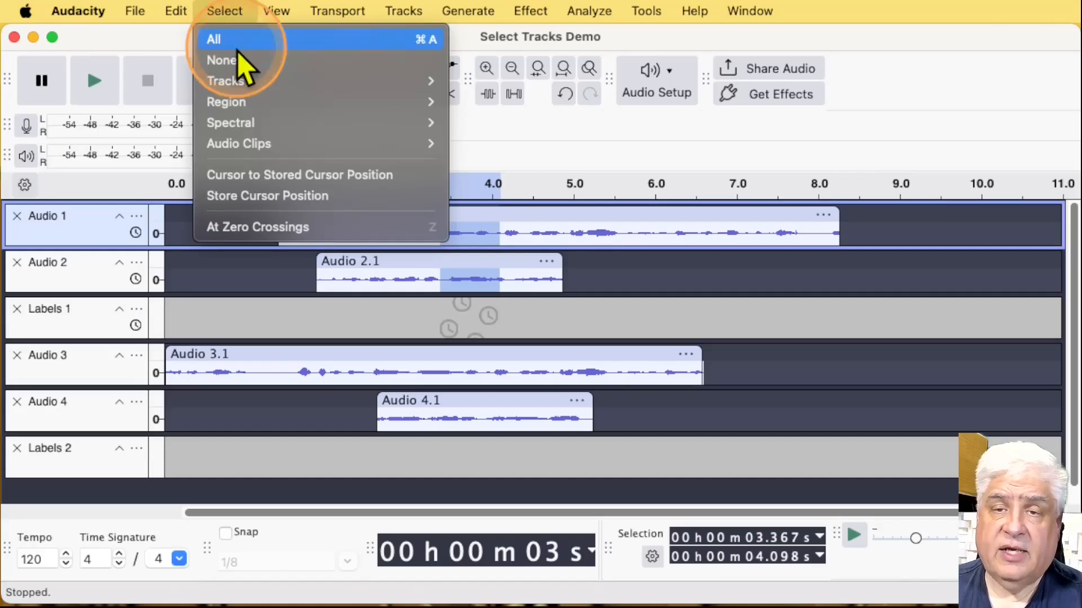
pyautogui.moveTo(236, 86)
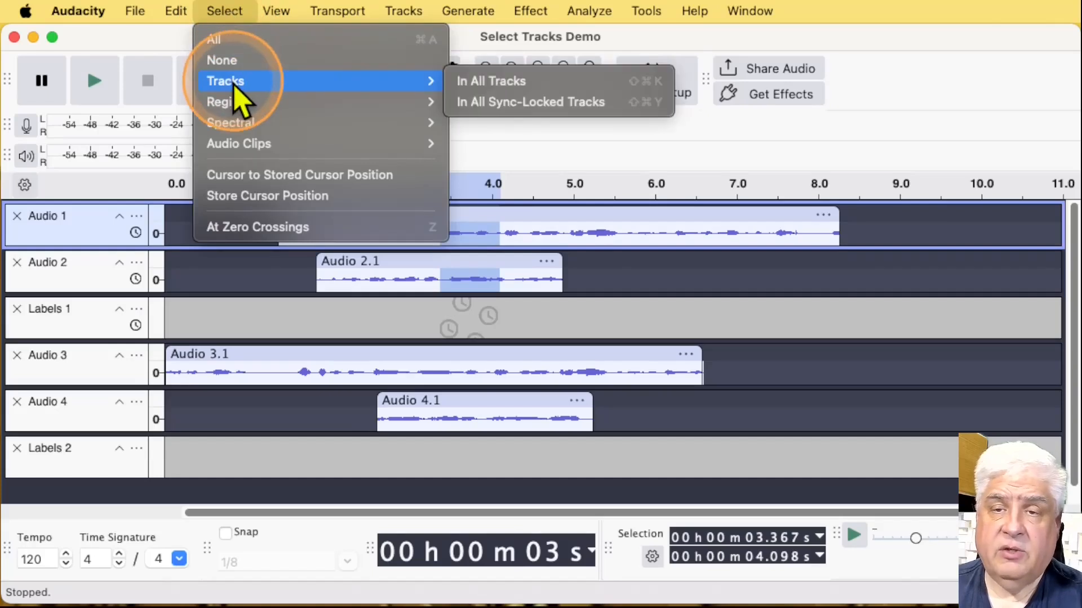
pyautogui.click(488, 104)
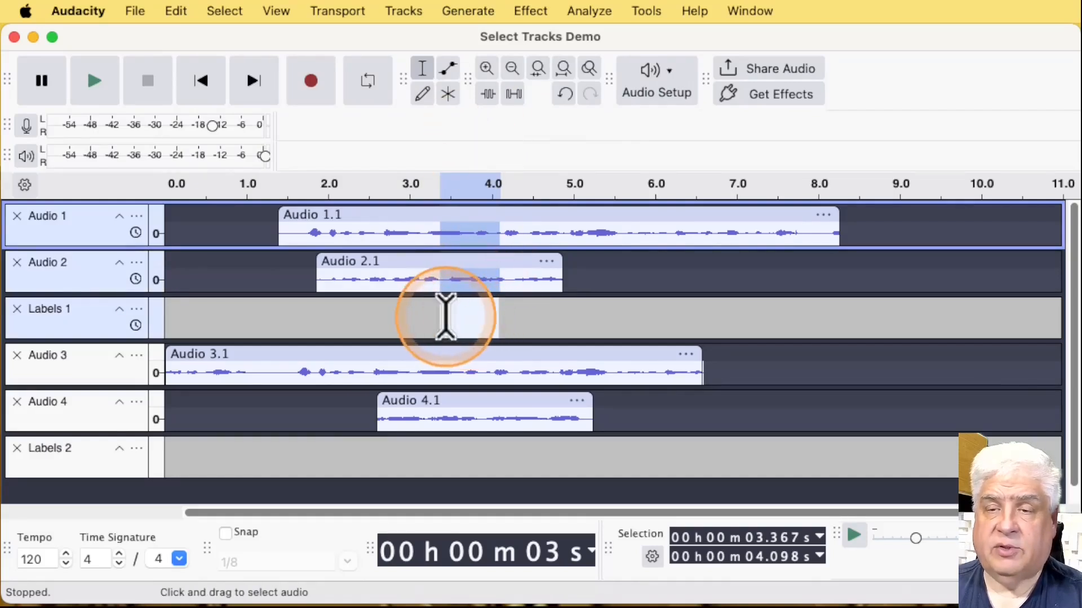
pyautogui.click(497, 318)
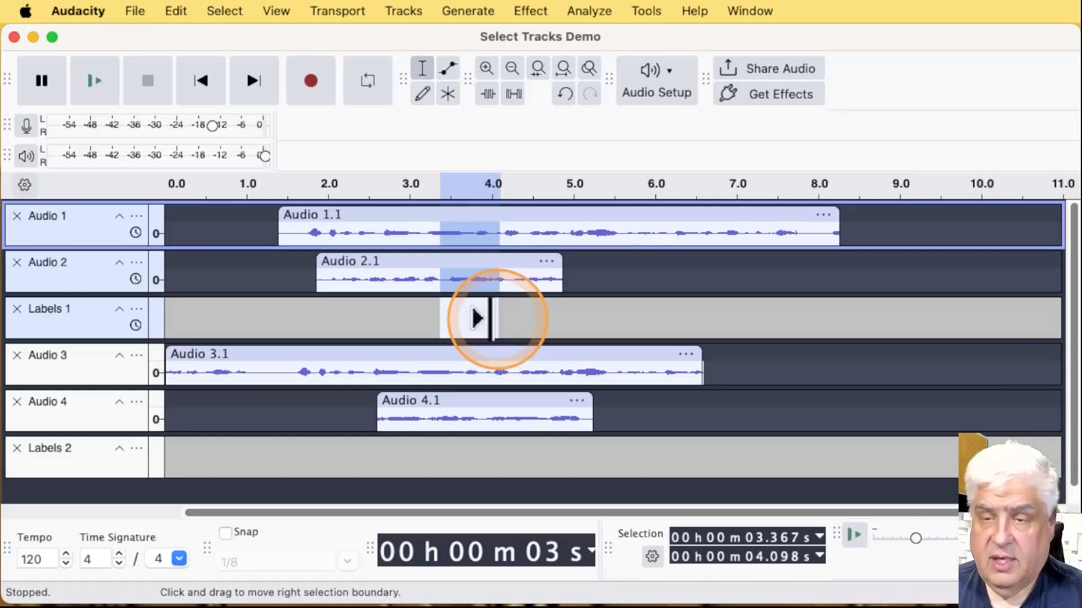
# Paste the copied sync-locked audio at about 9.11 s and undo the paste
pyautogui.click(909, 225)
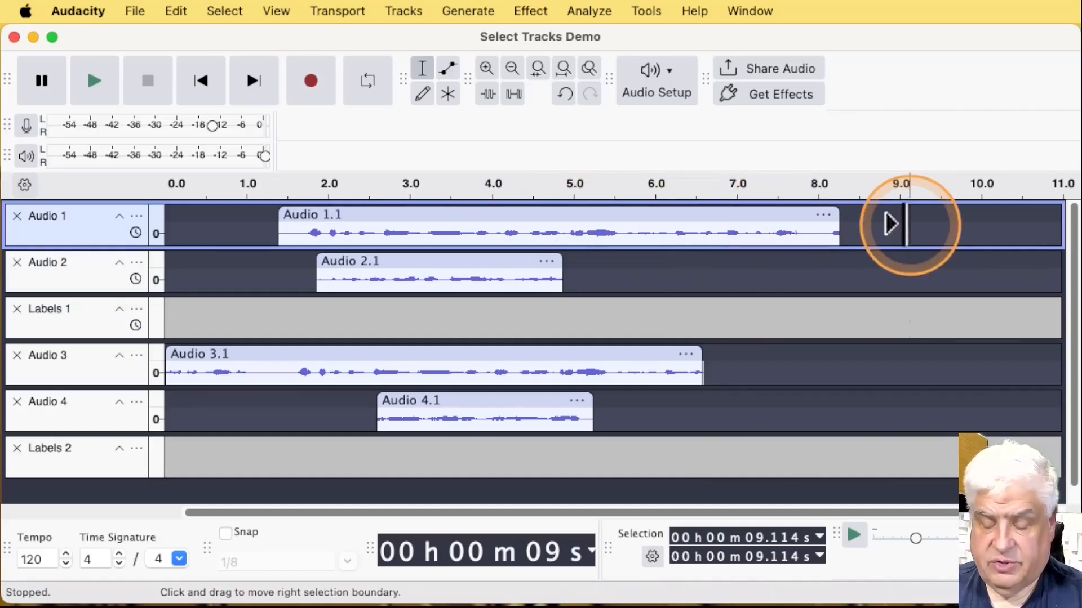
pyautogui.press('super+v')
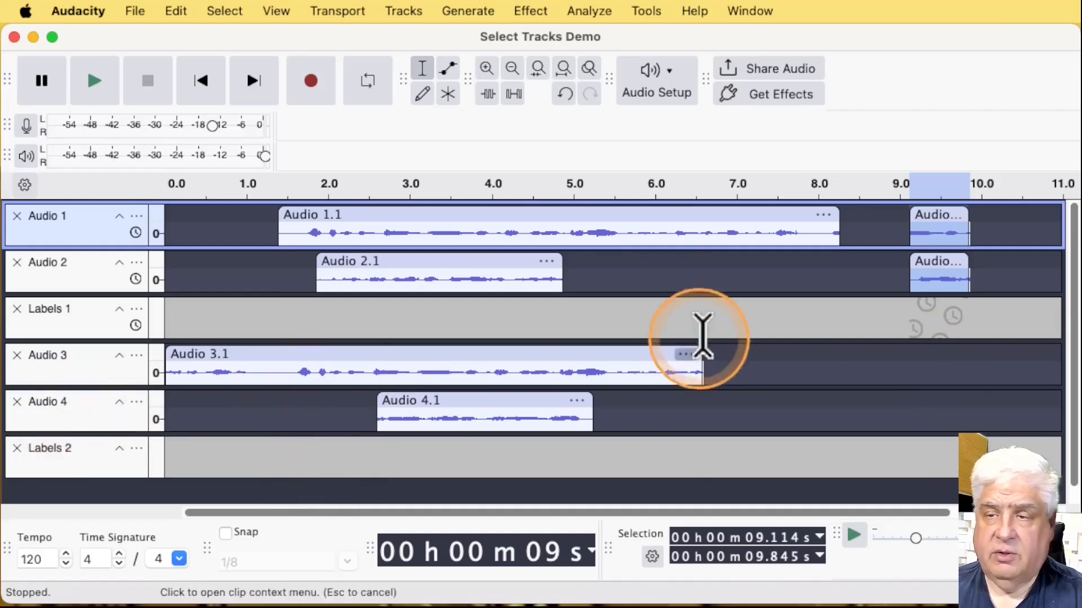
pyautogui.press('super+z')
# Select about 3.22 to 3.98 s in Audio 1, extend it to all tracks, and paste the copied audio at about 9.10 s
pyautogui.moveTo(428, 226); pyautogui.dragTo(491, 230)
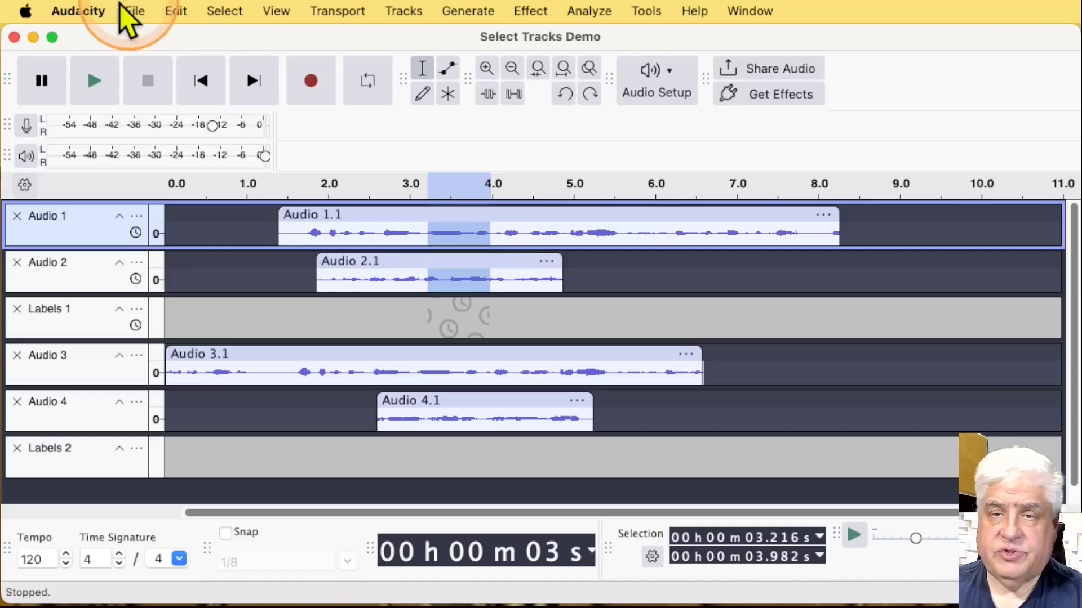
pyautogui.click(224, 11)
pyautogui.moveTo(269, 84)
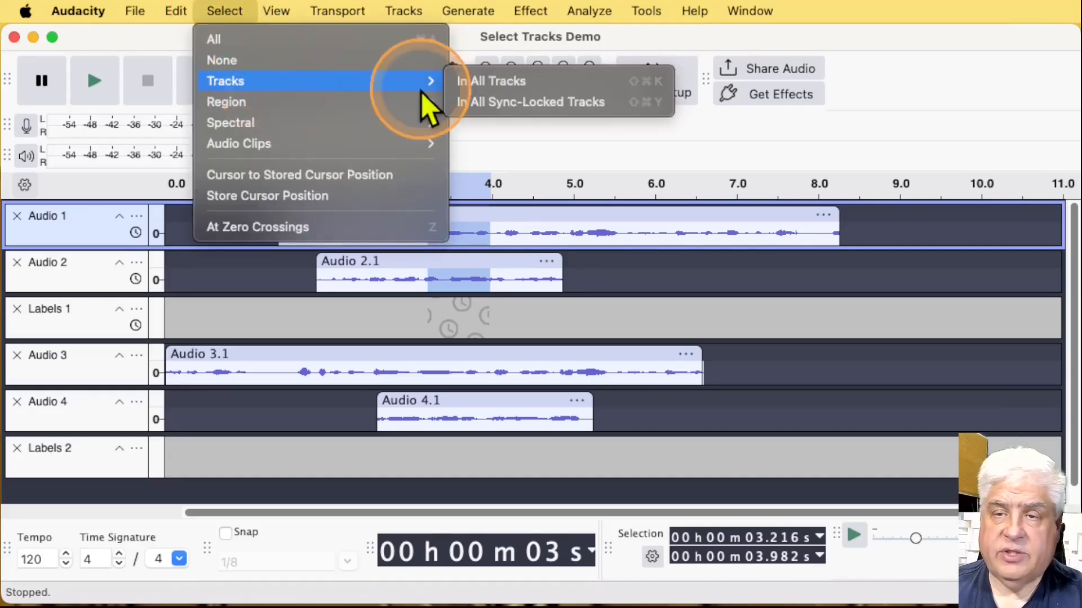
pyautogui.click(492, 100)
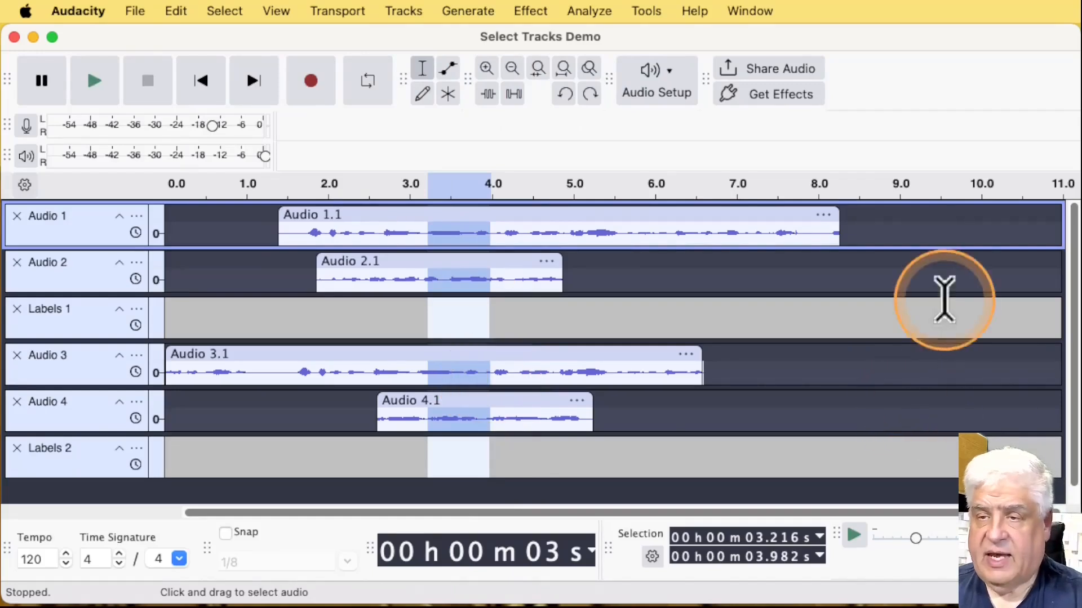
pyautogui.click(908, 221)
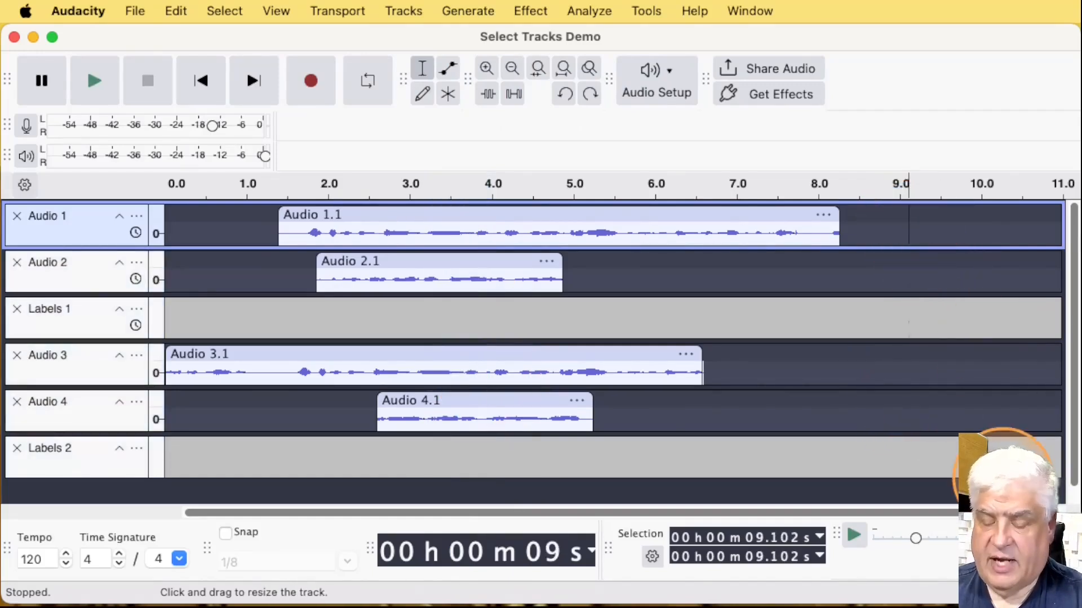
pyautogui.press('super+v')
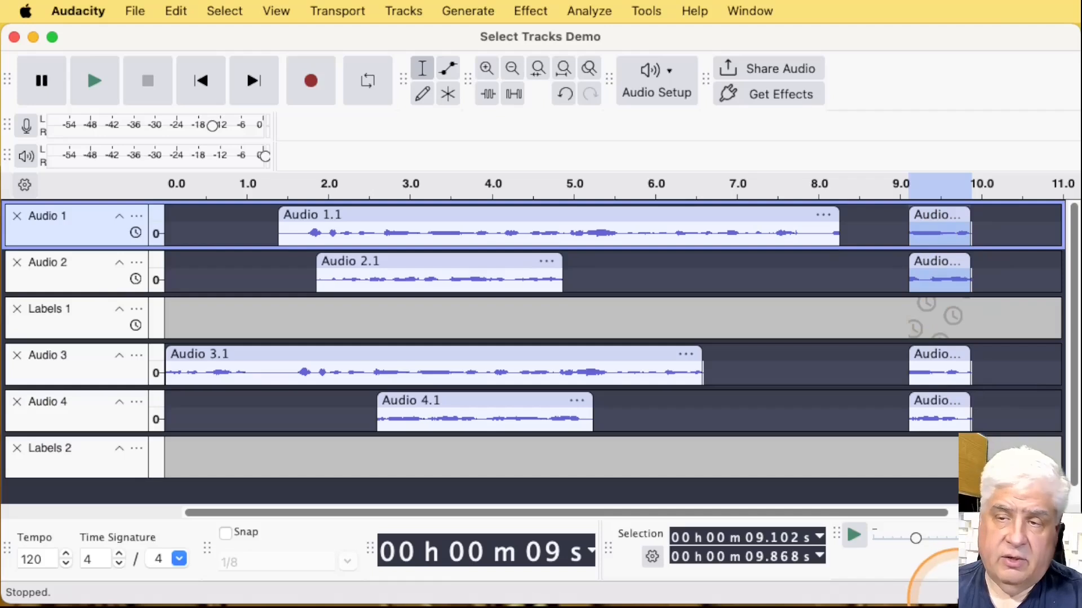
# Select about 3.54 to 4.39 s in Audio 4 and turn on Sync-Lock for the tracks
pyautogui.click(512, 279)
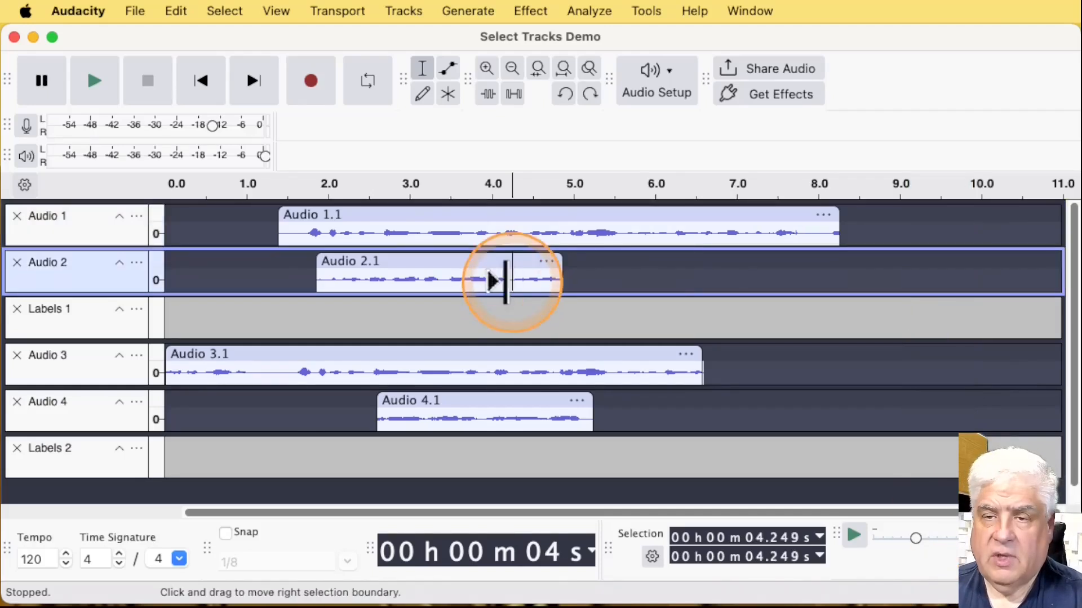
pyautogui.click(472, 371)
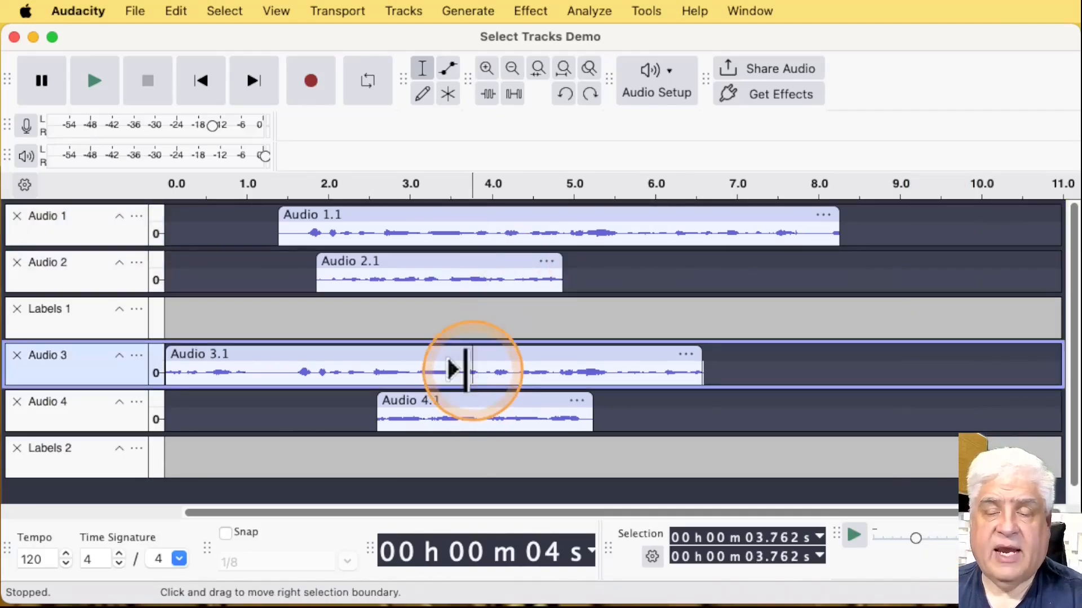
pyautogui.click(479, 410)
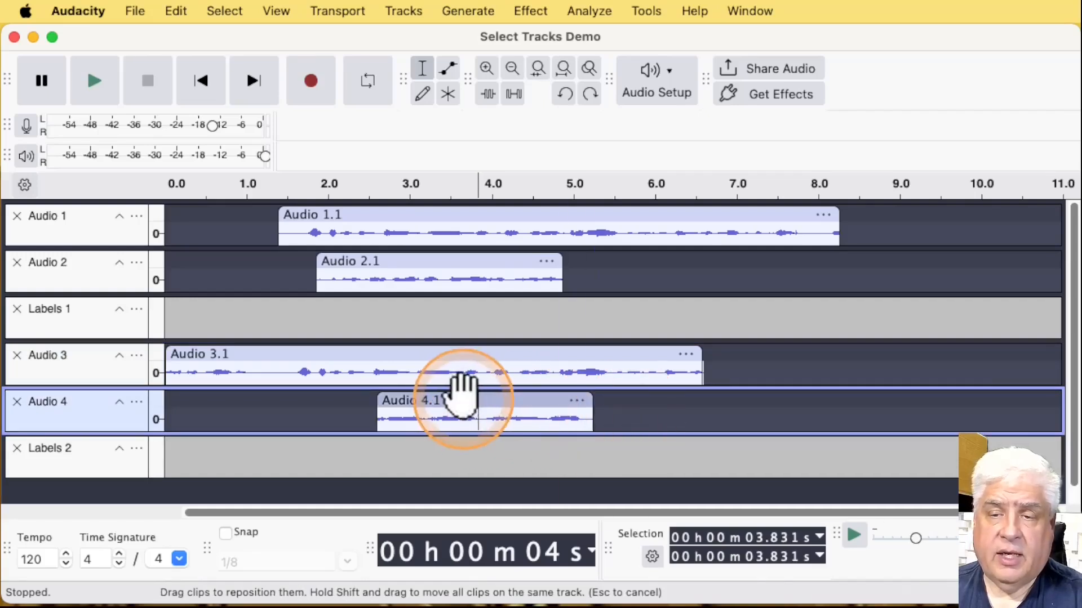
pyautogui.moveTo(454, 414); pyautogui.dragTo(523, 422)
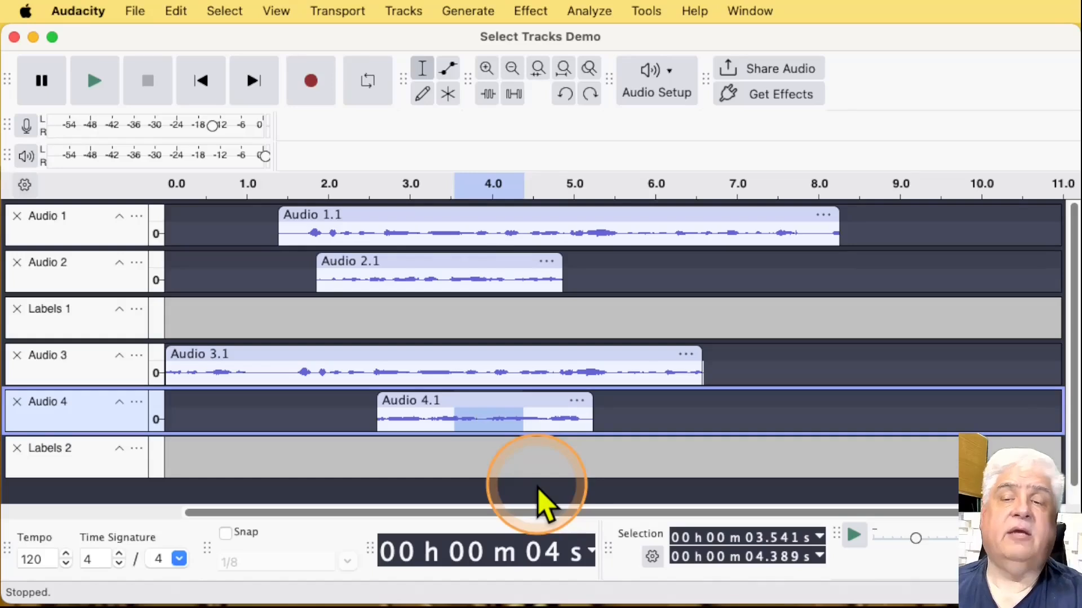
pyautogui.click(404, 12)
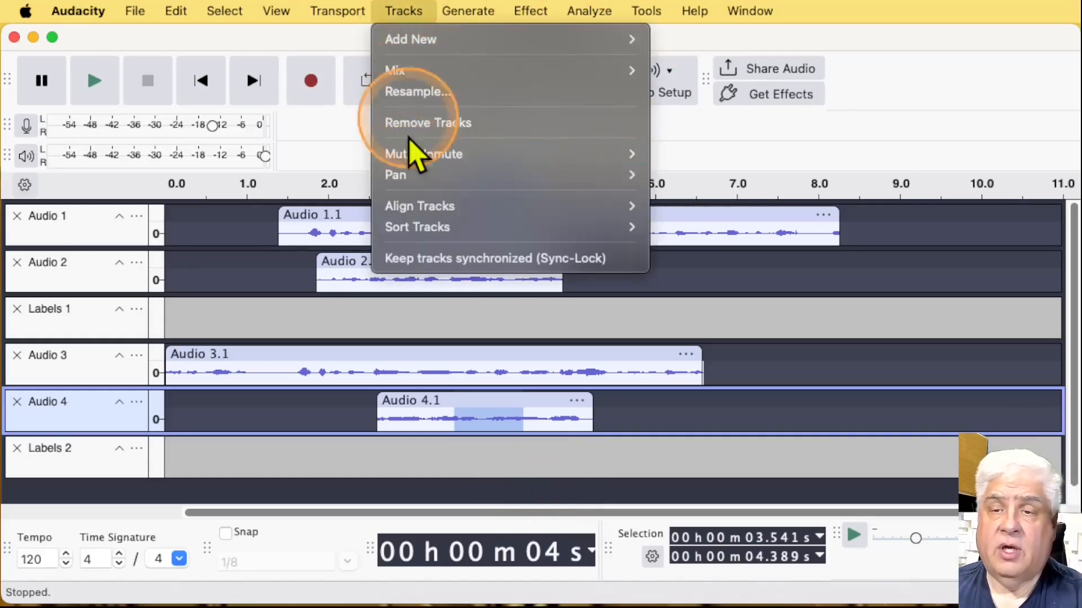
pyautogui.click(420, 263)
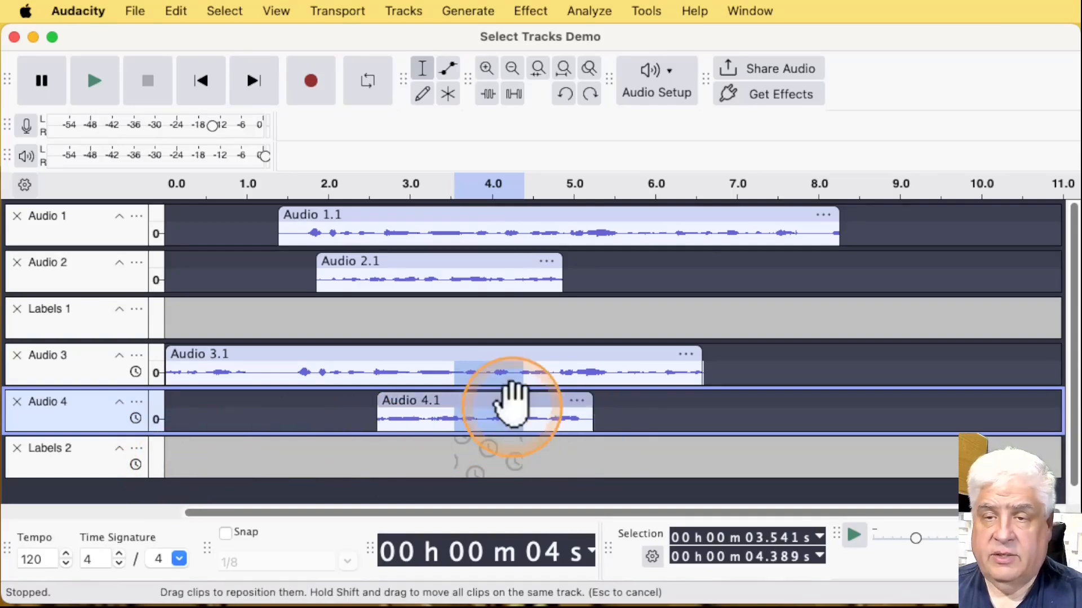
# Extend the time selection in Audio 4 to all sync-locked tracks
pyautogui.click(217, 12)
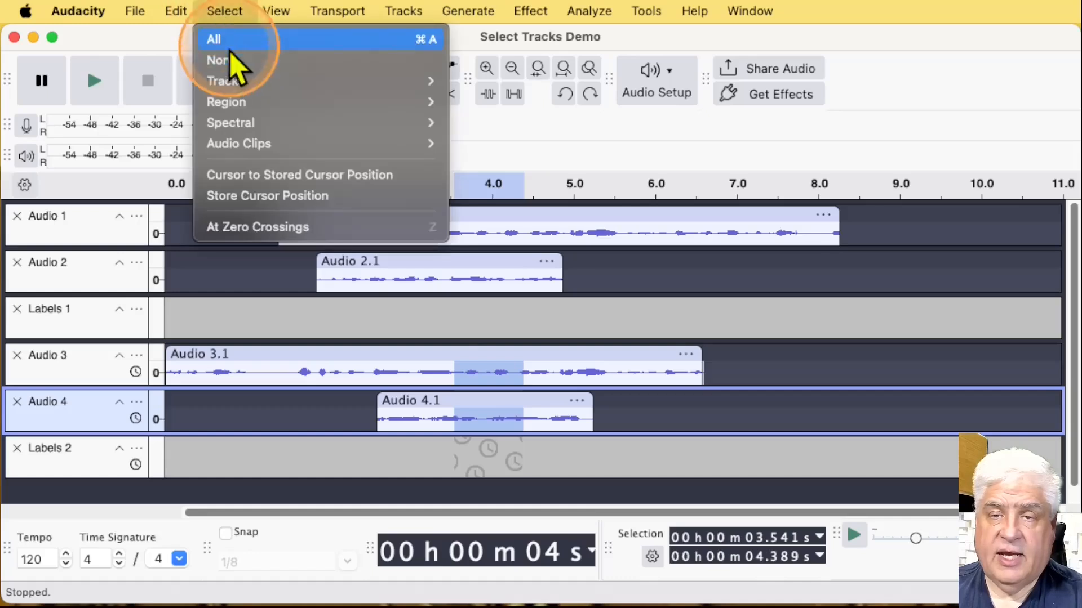
pyautogui.moveTo(414, 84)
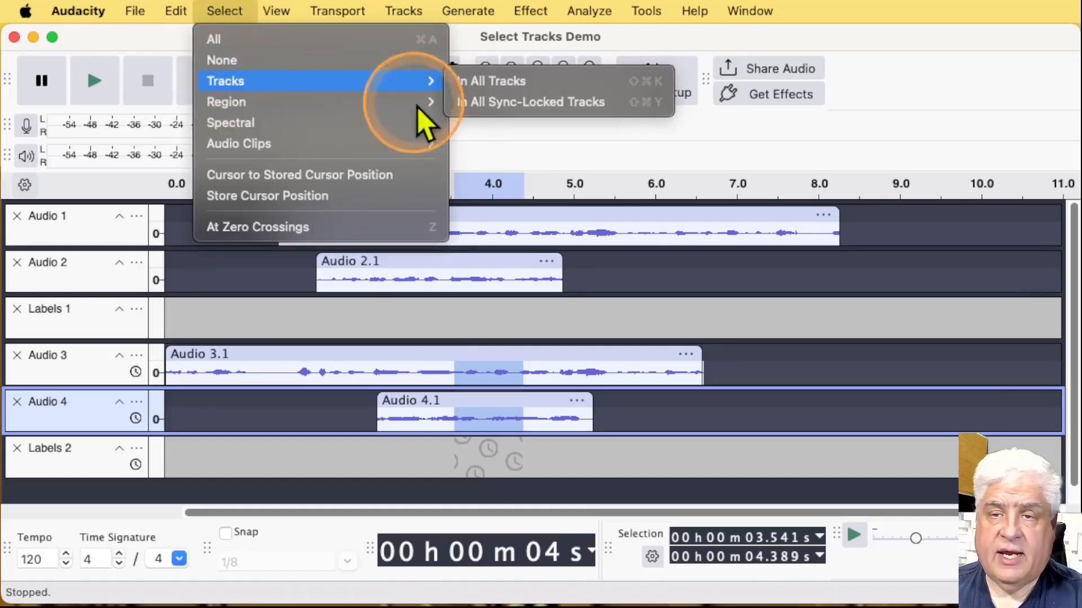
pyautogui.click(475, 111)
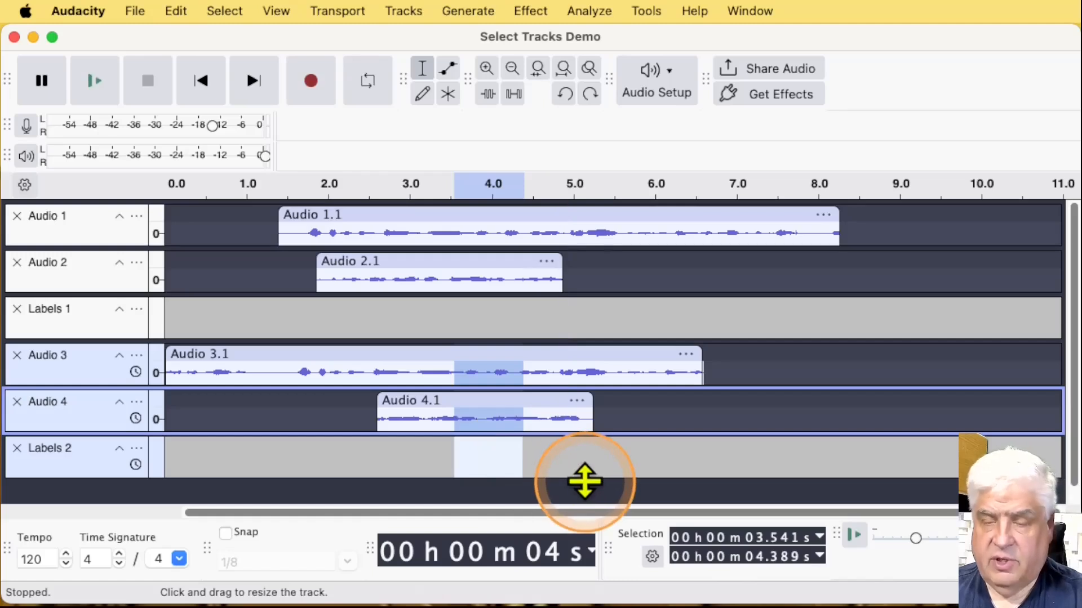
# Try to paste the copied sync-locked audio into Audio 4 at about 7.98 s
pyautogui.click(817, 410)
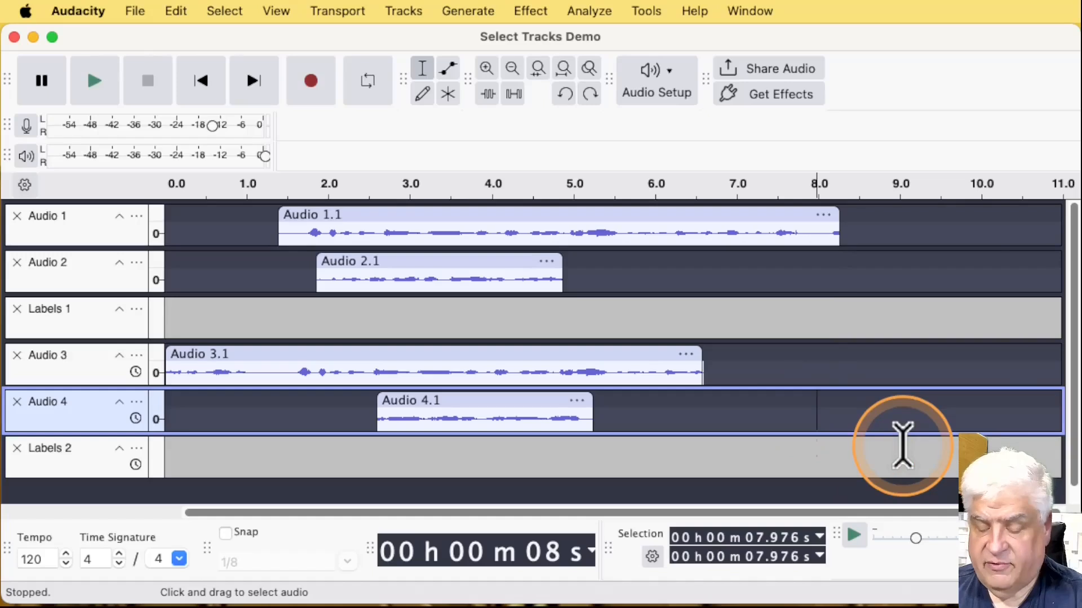
pyautogui.press('super+v')
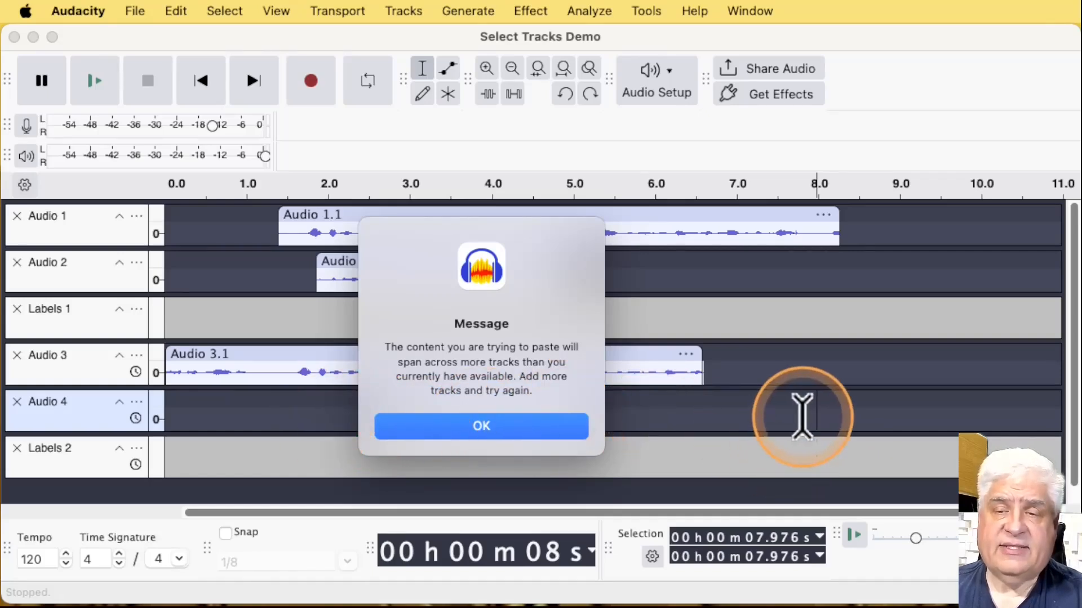
pyautogui.click(501, 426)
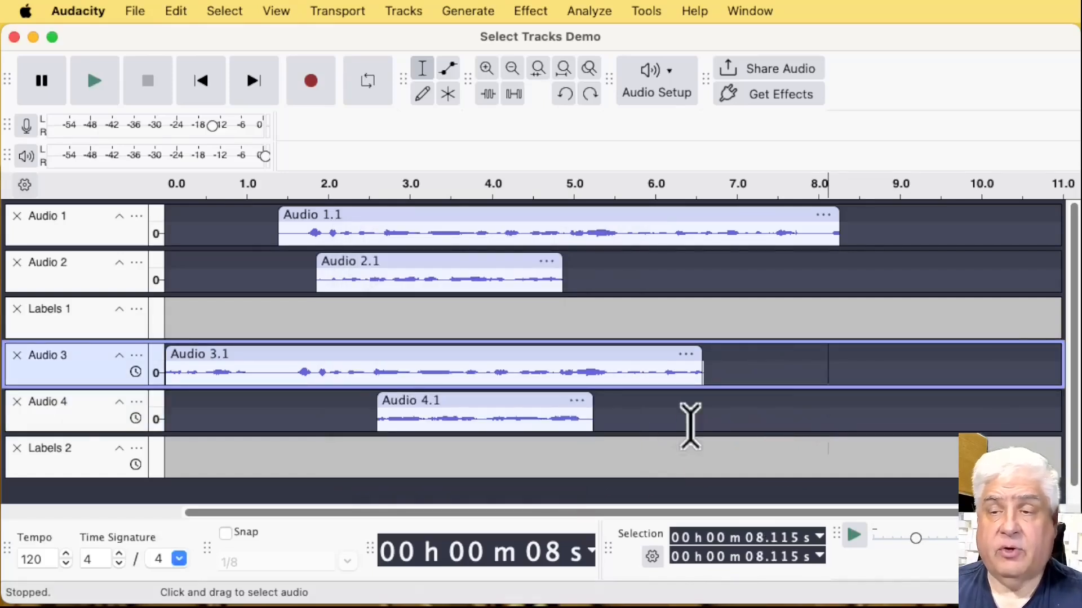
# Paste the copied audio starting in Audio 3 at about 8.12 s, and undo back to before Sync-Lock was turned on
pyautogui.click(725, 424)
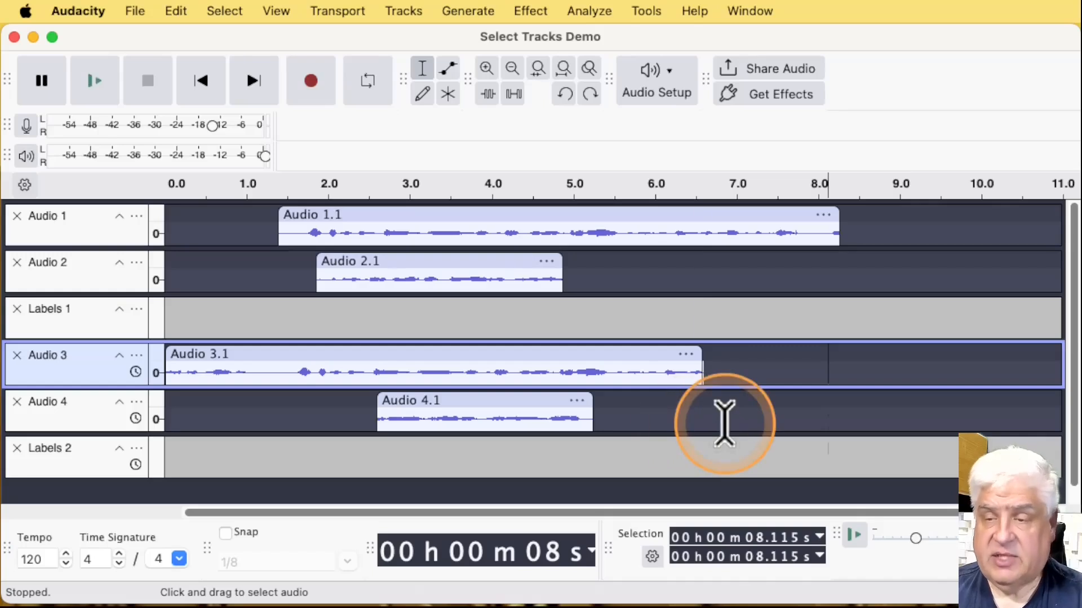
pyautogui.press('super+v')
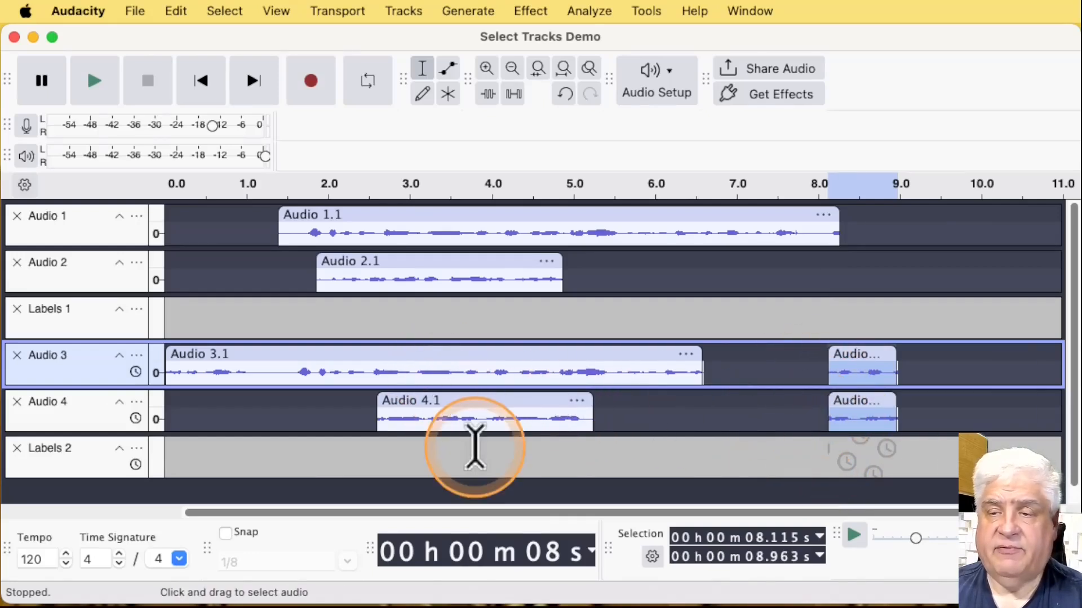
pyautogui.press('super+z')
pyautogui.press('super+z')
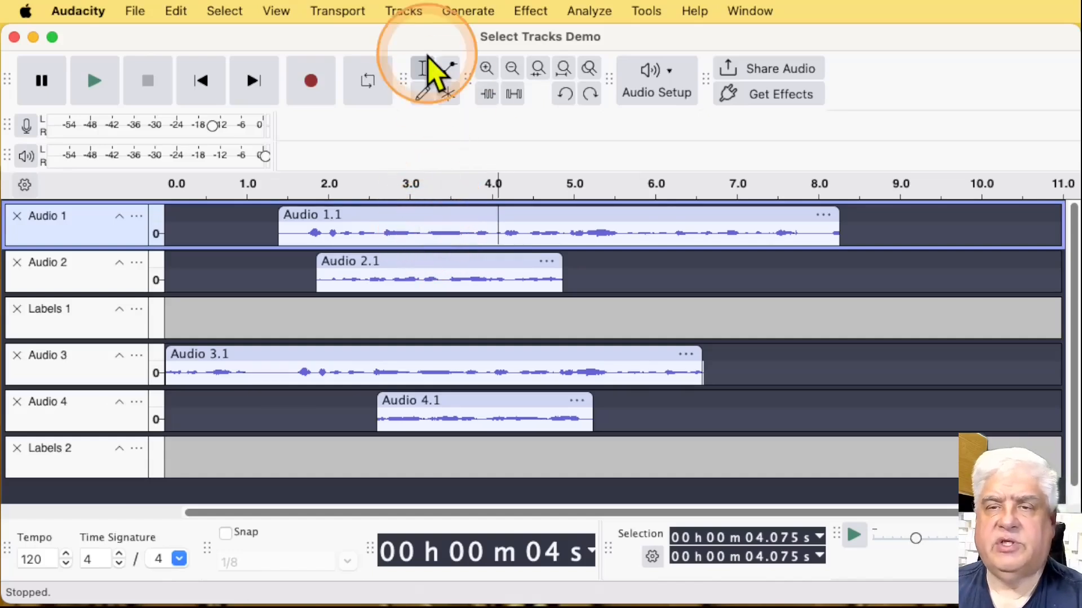
# Turn on Sync-Lock for the tracks and remove the Labels 1 track
pyautogui.click(413, 11)
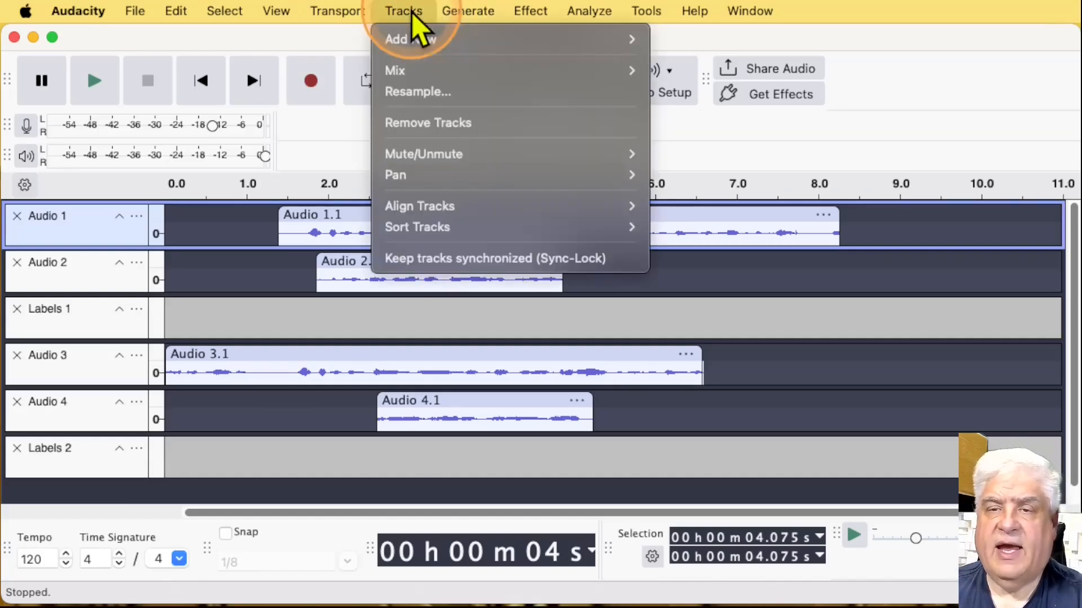
pyautogui.click(437, 262)
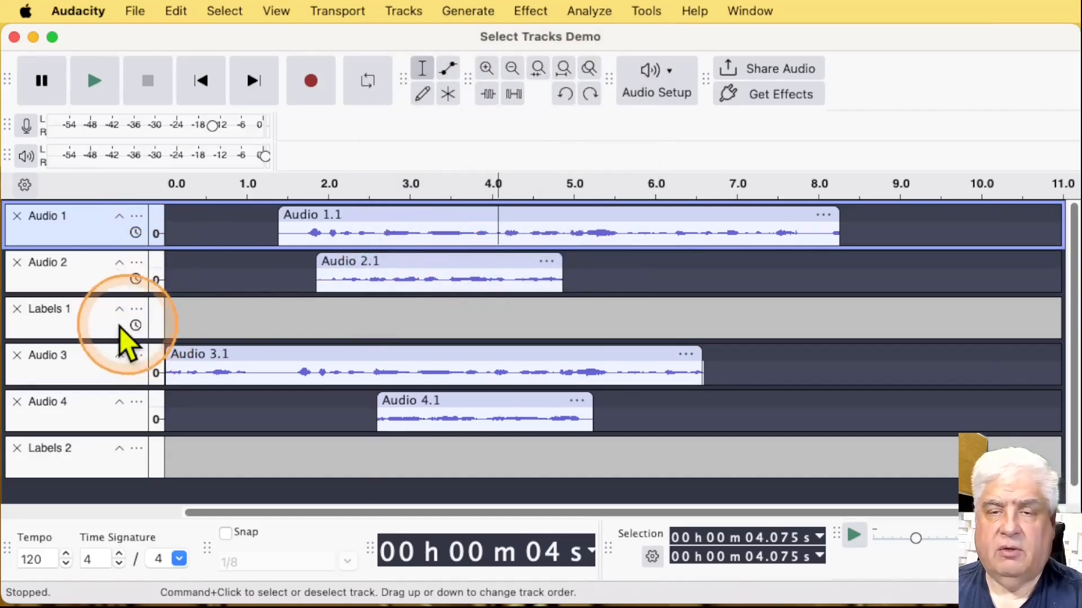
pyautogui.click(15, 311)
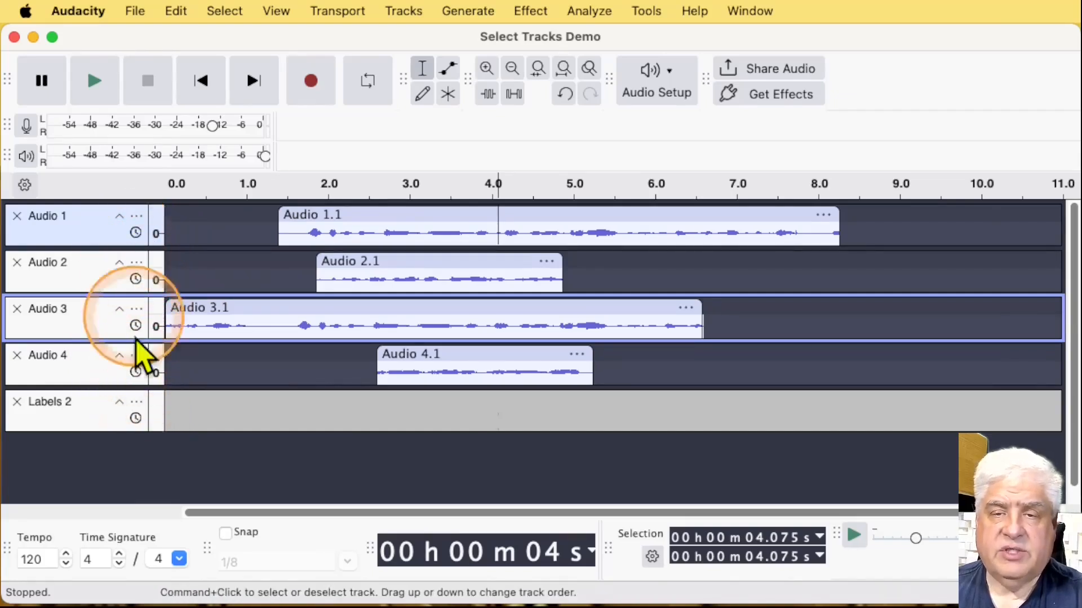
# With about 3.56 to 4.21 s selected in Audio 1, remove the Labels 2 track and extend the selection to all sync-locked tracks
pyautogui.moveTo(454, 222); pyautogui.dragTo(509, 226)
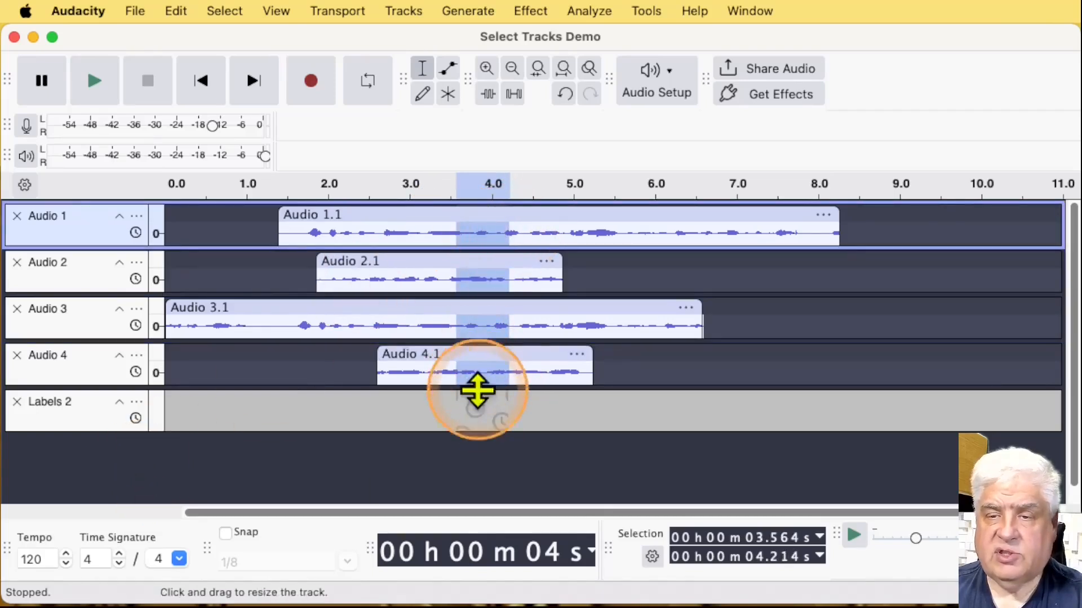
pyautogui.click(18, 403)
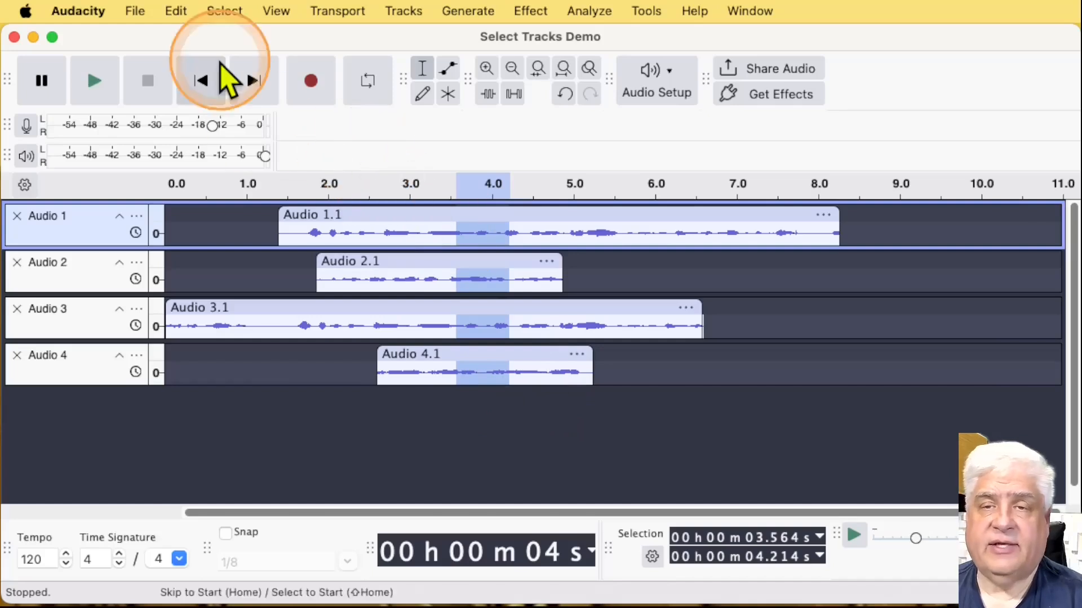
pyautogui.click(224, 11)
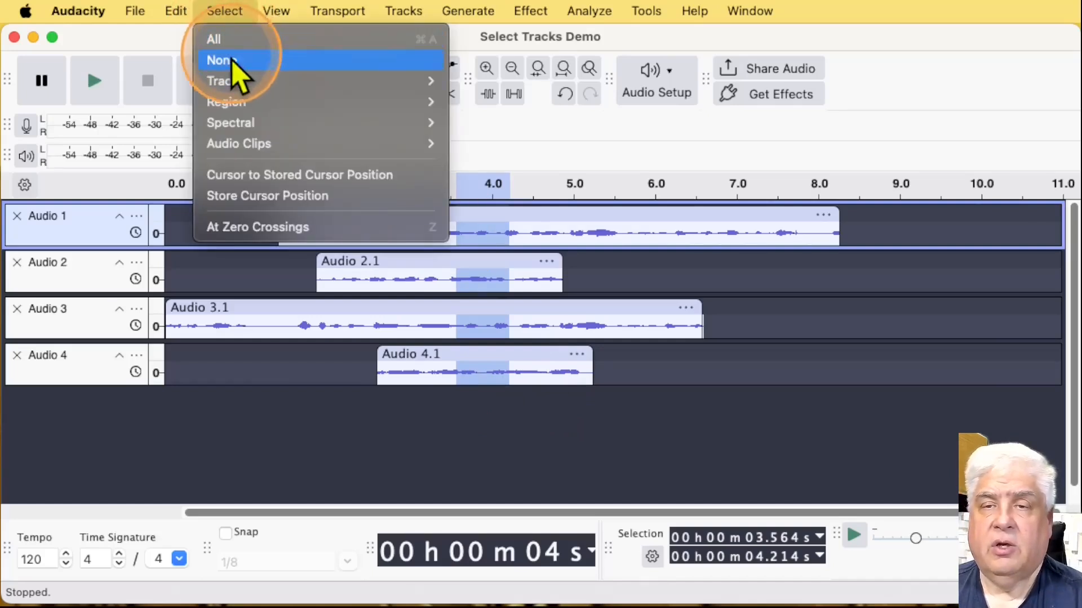
pyautogui.moveTo(242, 81)
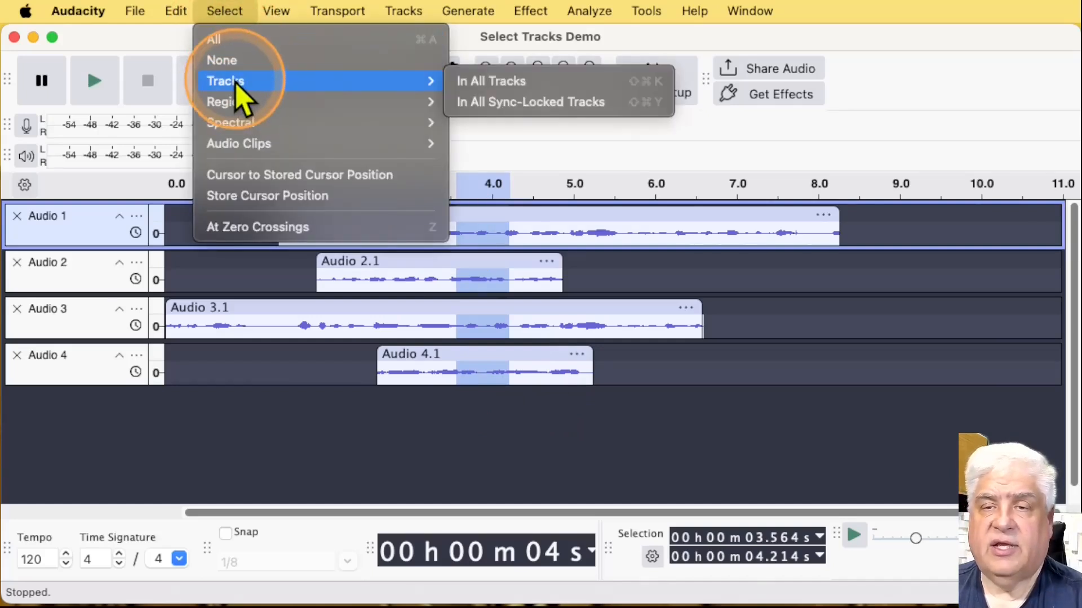
pyautogui.click(574, 109)
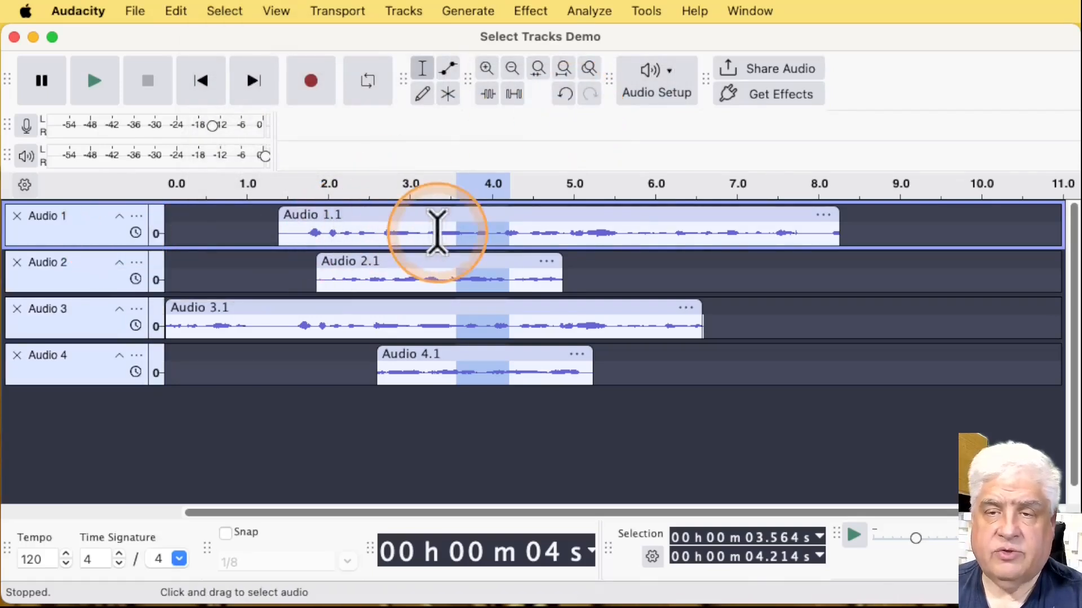
# Select about 3.51 to 4.19 s in Audio 1 and extend the selection to all sync-locked tracks
pyautogui.click(437, 233)
pyautogui.moveTo(451, 233); pyautogui.dragTo(507, 234)
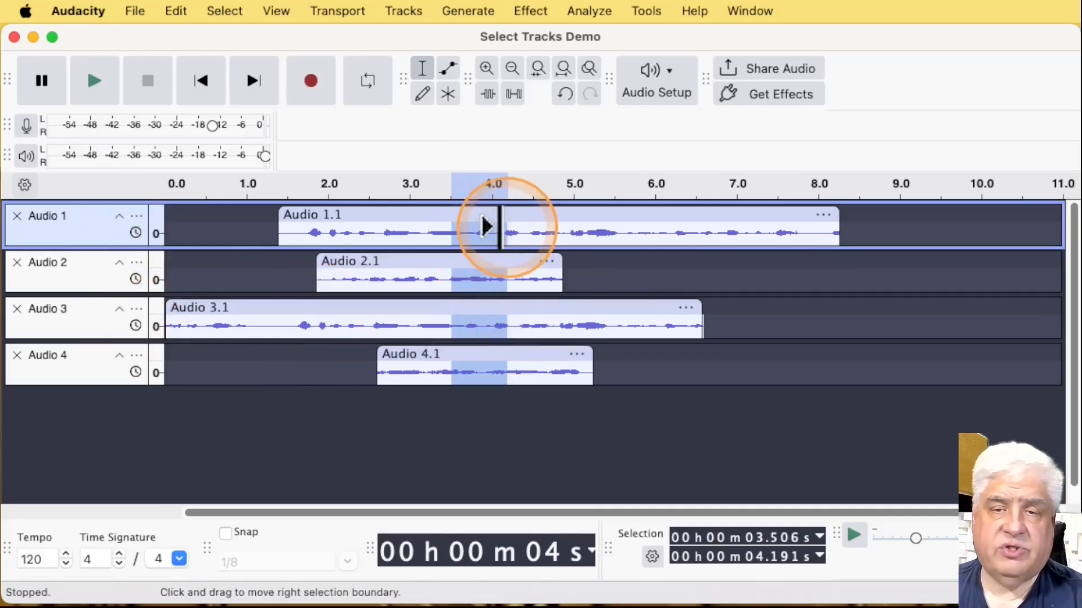
pyautogui.click(226, 11)
pyautogui.moveTo(228, 81)
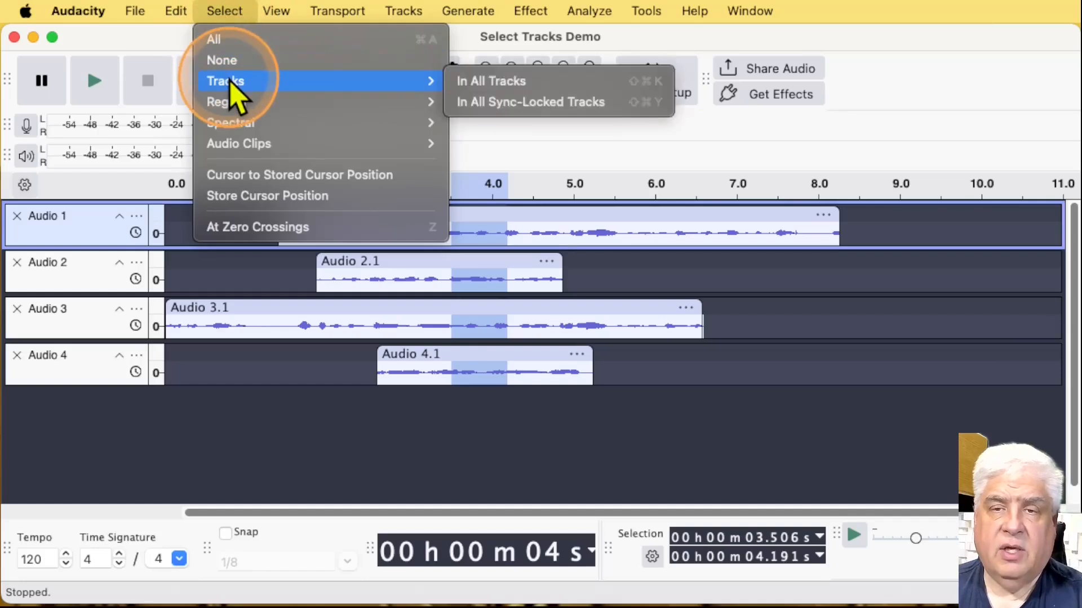
pyautogui.click(550, 103)
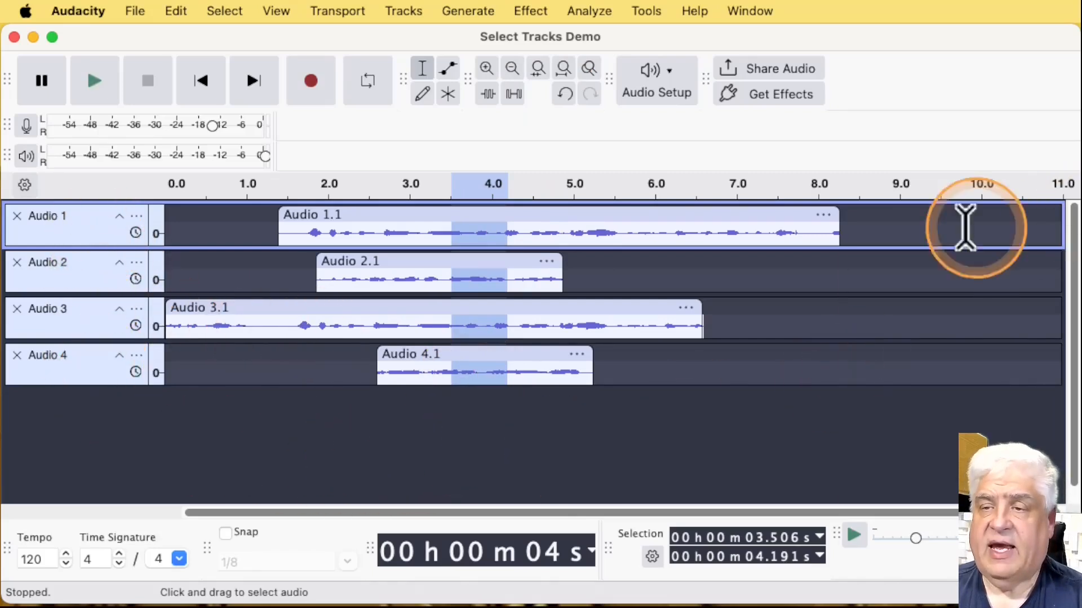
# Paste the copied audio starting in Audio 1 at about 9.16 s
pyautogui.click(911, 228)
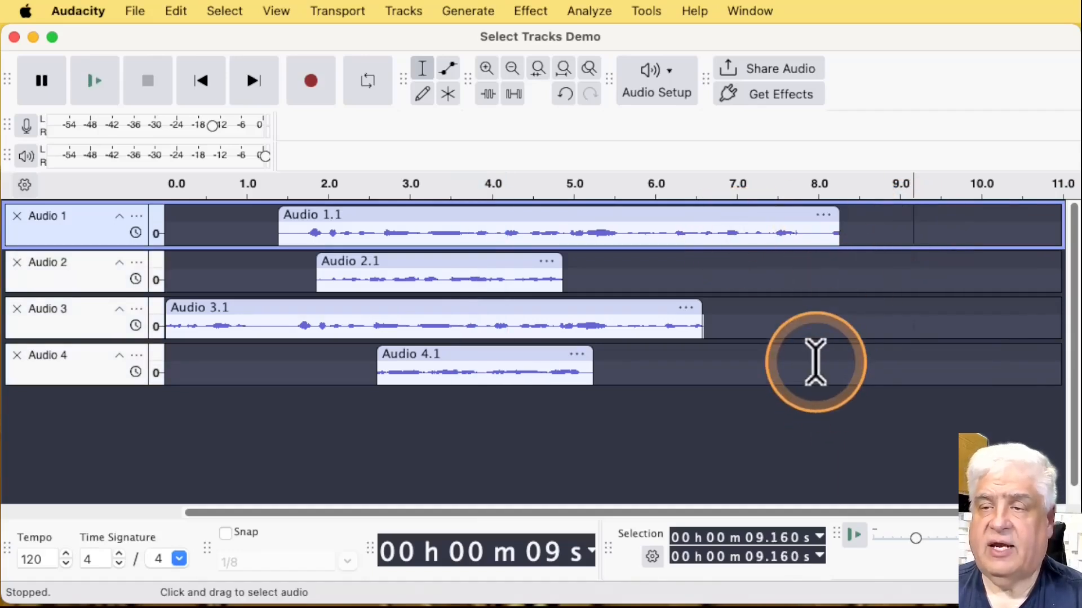
pyautogui.press('super+v')
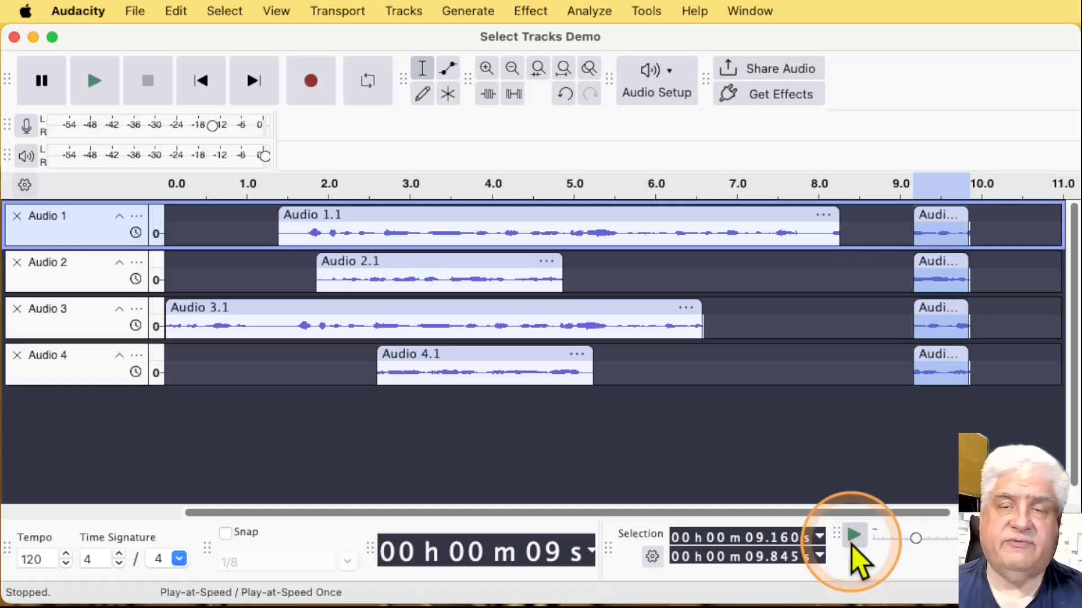
pyautogui.click(225, 11)
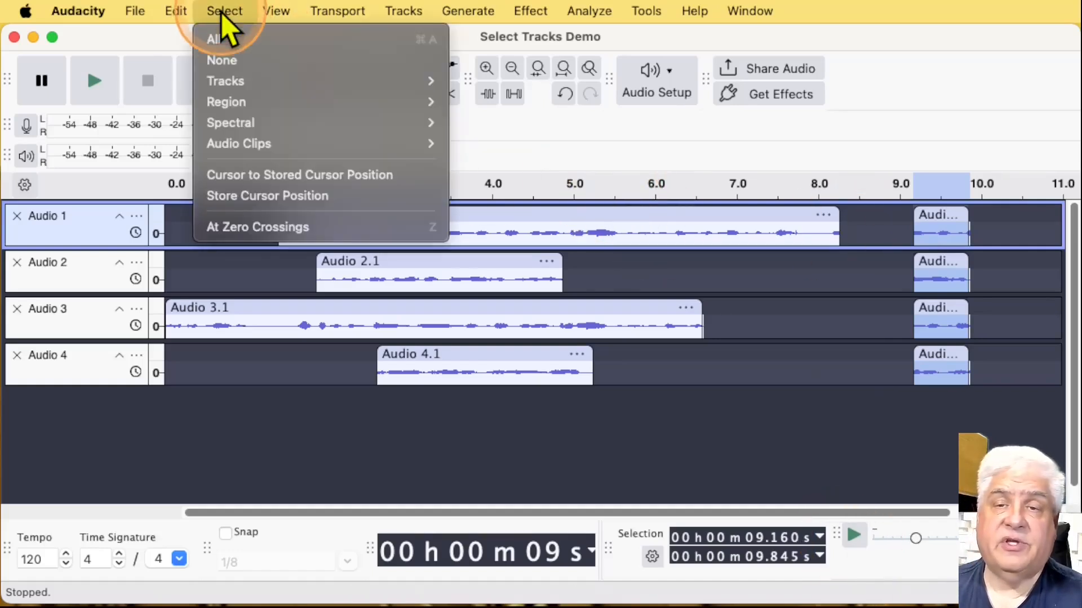
pyautogui.moveTo(239, 95)
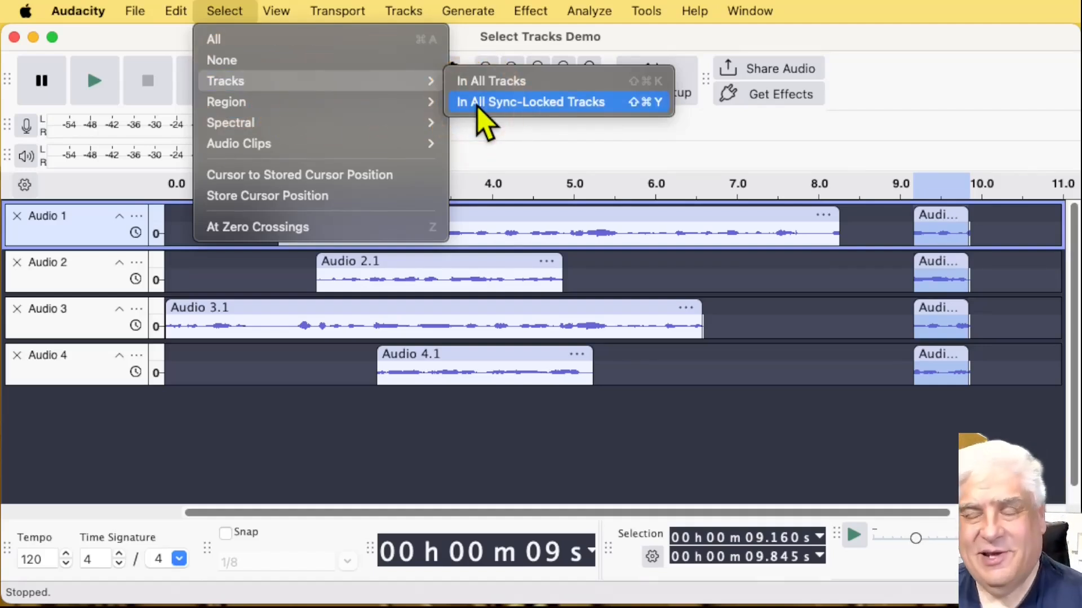
pyautogui.click(338, 103)
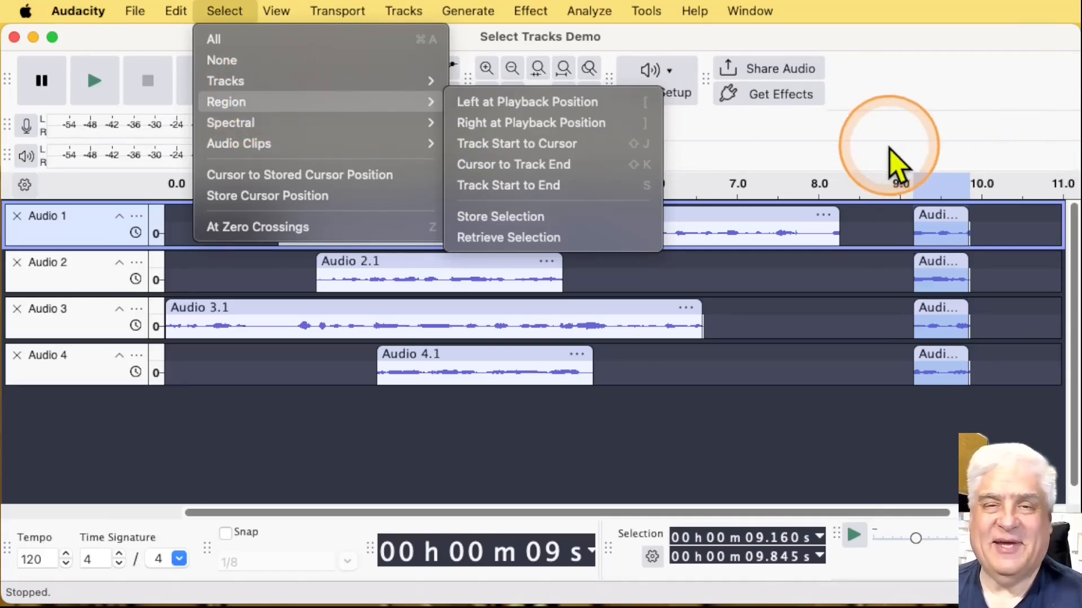
pyautogui.click(886, 164)
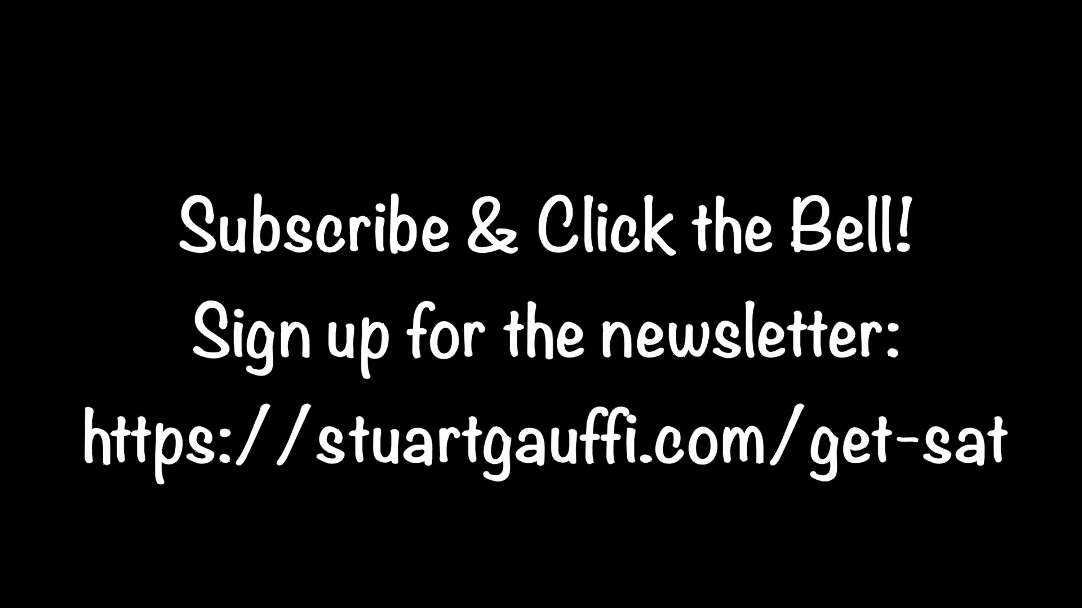